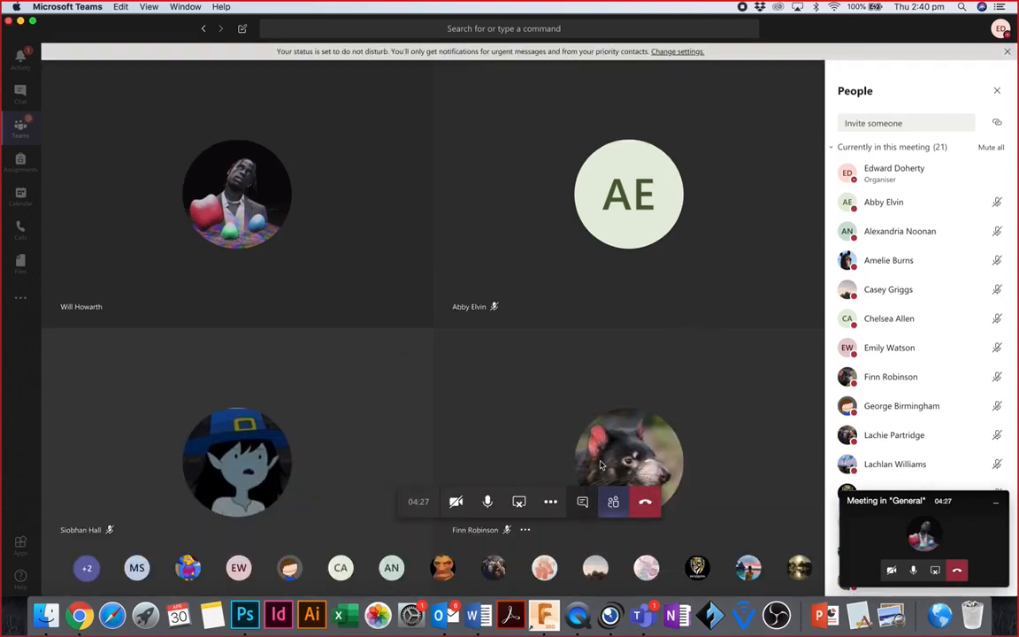
Step: Show the meeting chat in Teams, switch to Photoshop and bring up the warrior wolf poster
left_click(582, 502)
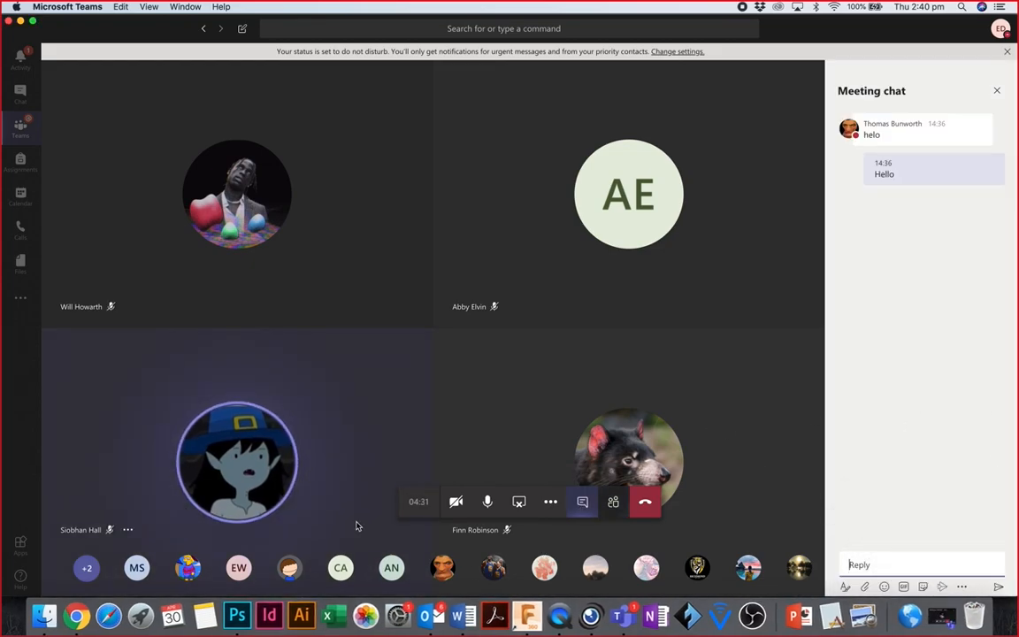
left_click(237, 616)
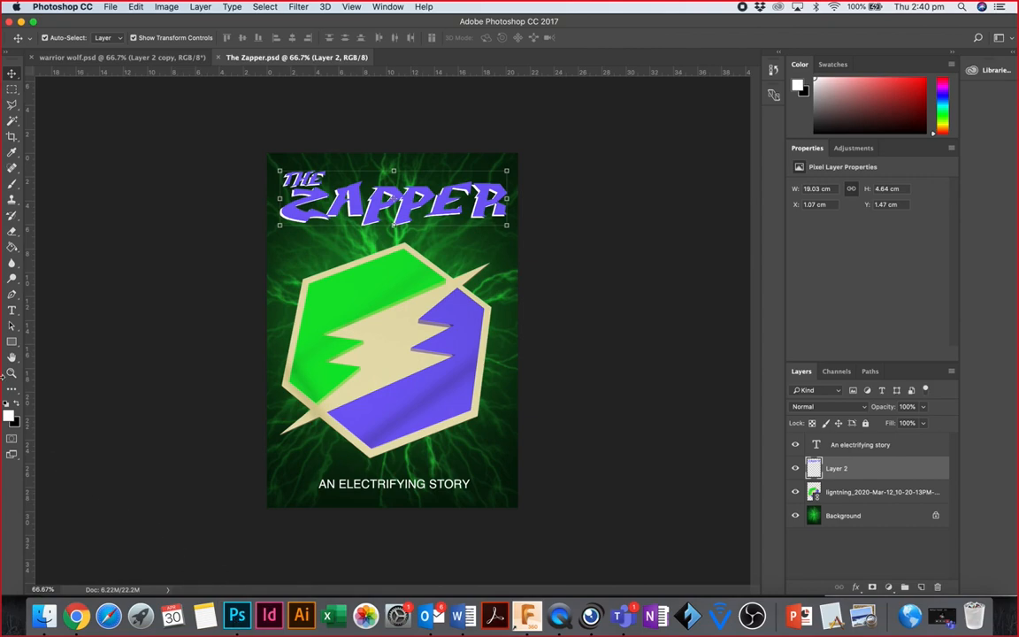
left_click(123, 58)
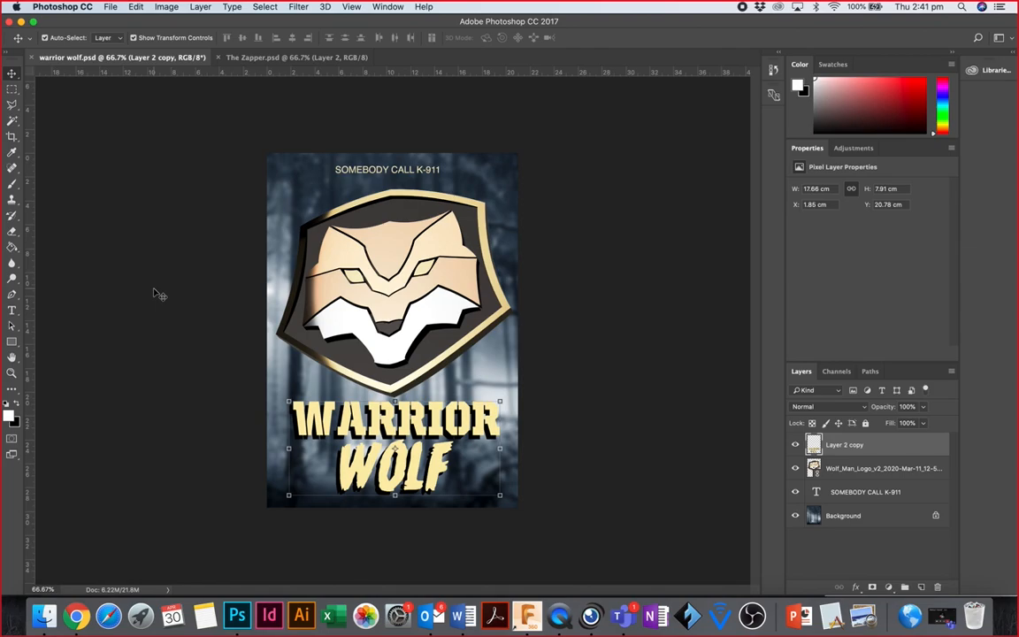
Step: Examine how the wolf logo and Background layers build up the poster by hiding and showing each one
left_click(794, 469)
left_click(794, 468)
left_click(841, 470)
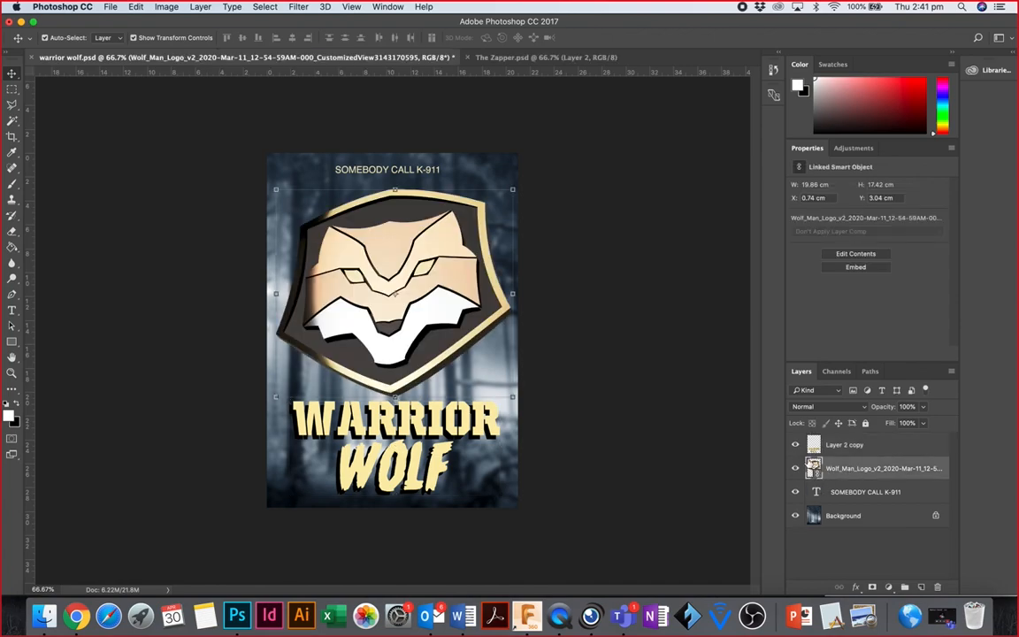
left_click(794, 515)
left_click(794, 515)
left_click(794, 515)
left_click(794, 516)
left_click(794, 468)
left_click(794, 468)
left_click(794, 516)
left_click(794, 516)
Step: Hide and show the WARRIOR WOLF title layer and the SOMEBODY CALL K-911 text layer to examine them
left_click(849, 452)
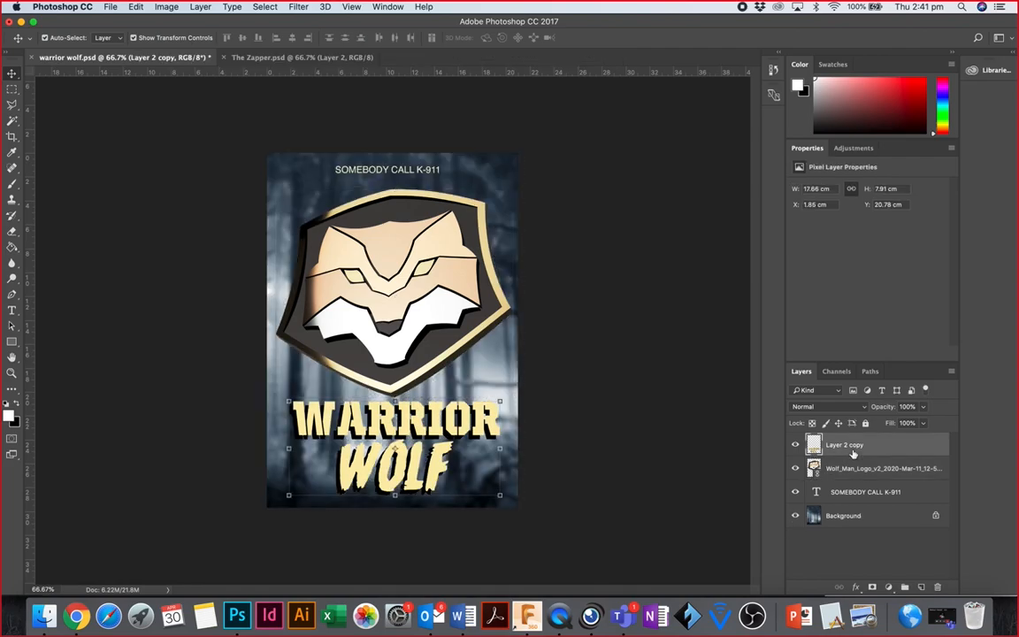
left_click(794, 444)
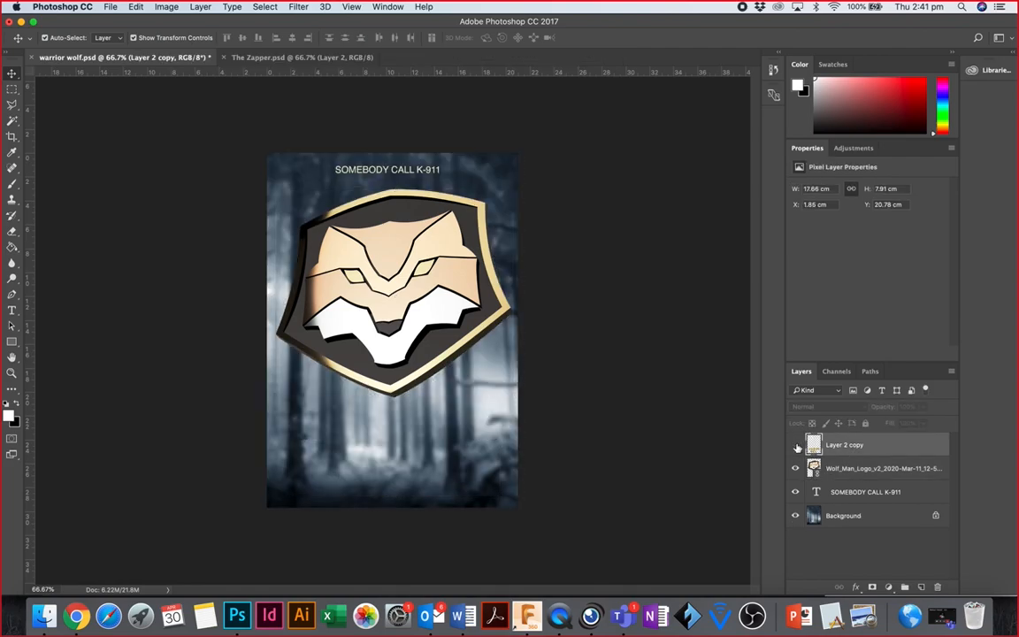
left_click(794, 445)
left_click(794, 445)
left_click(794, 444)
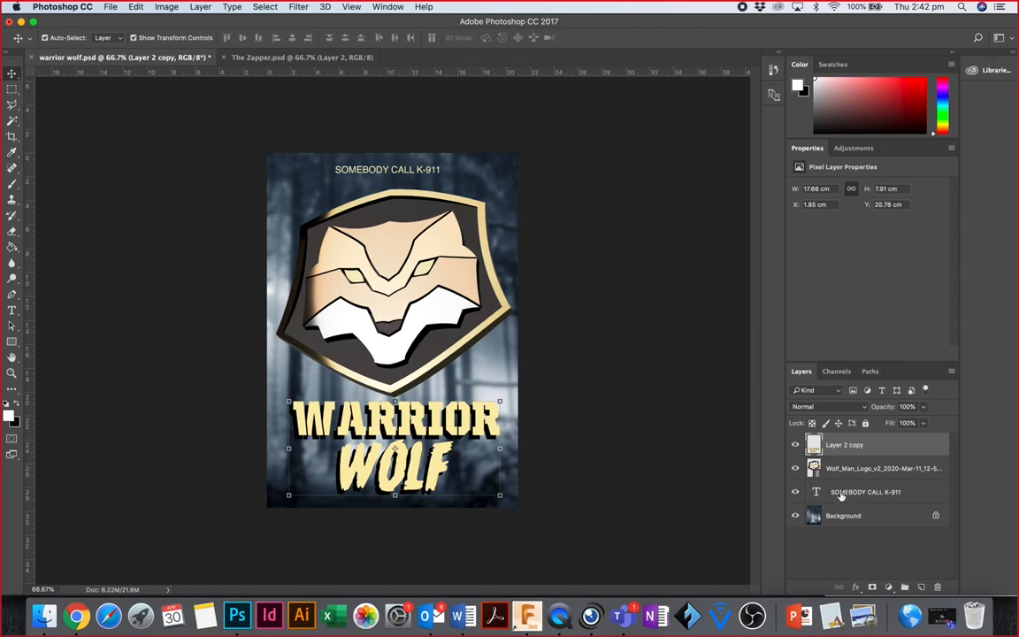
left_click(797, 501)
left_click(797, 500)
Step: Compare The Zapper poster with the warrior wolf poster, finishing on warrior wolf
left_click(296, 57)
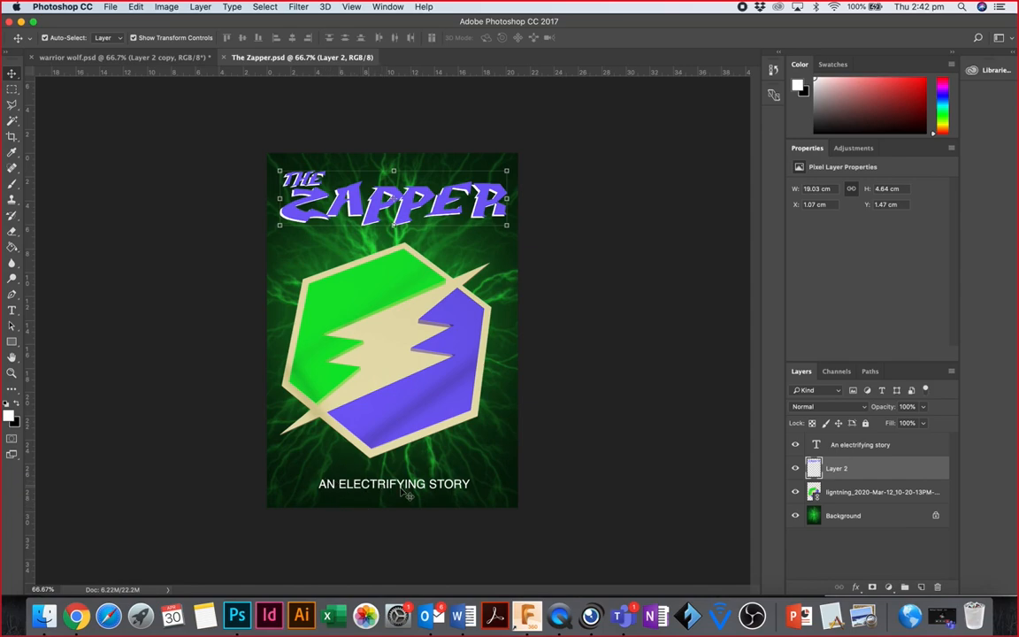
left_click(160, 58)
left_click(266, 58)
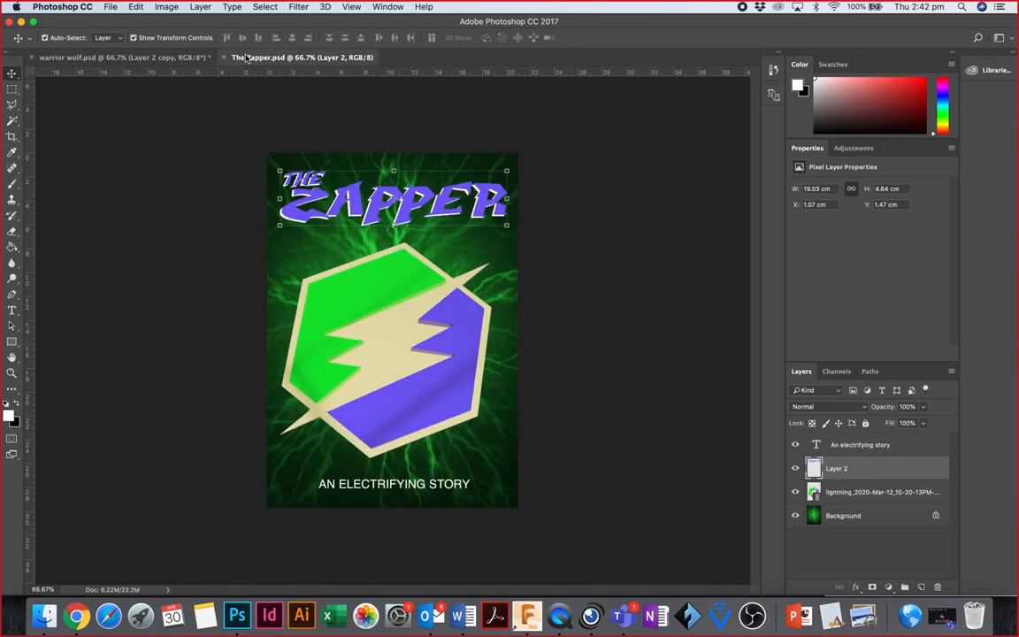
left_click(148, 59)
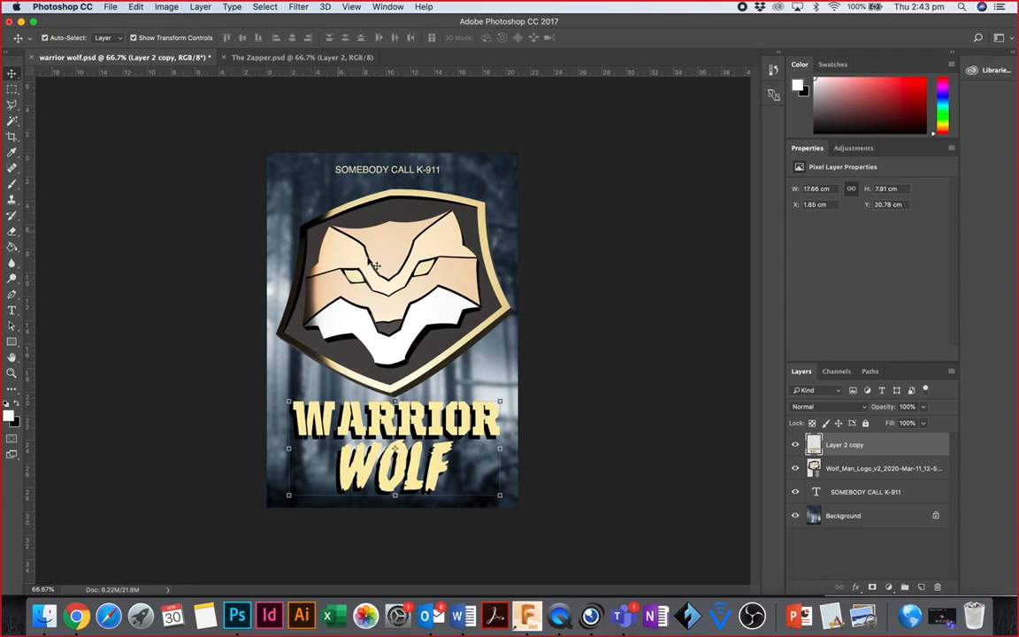
Step: Check the replies in the Teams meeting chat, return to Photoshop and review both example posters again
left_click(620, 609)
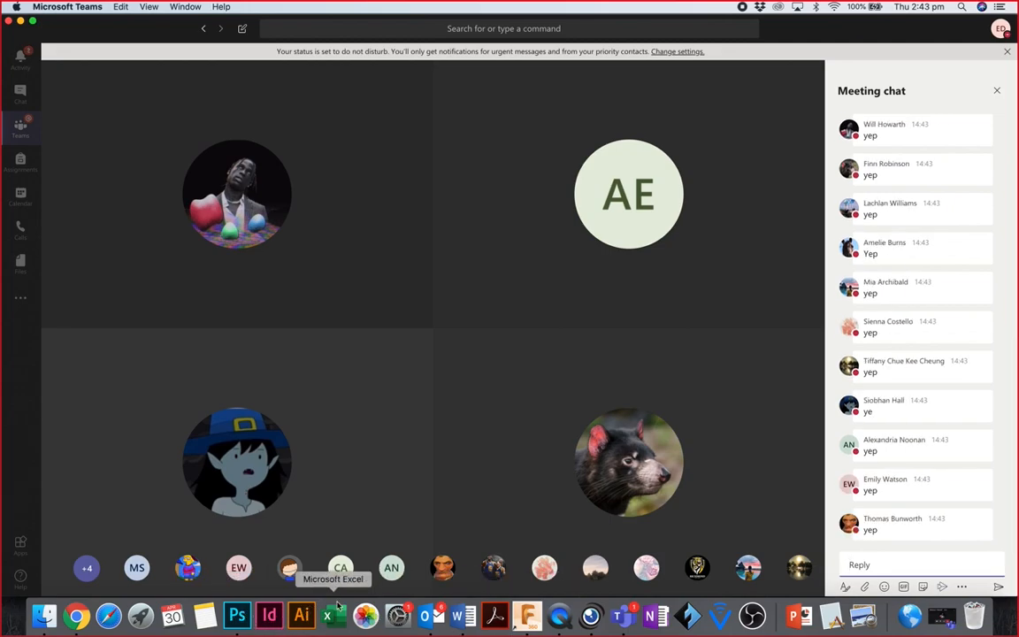
left_click(248, 617)
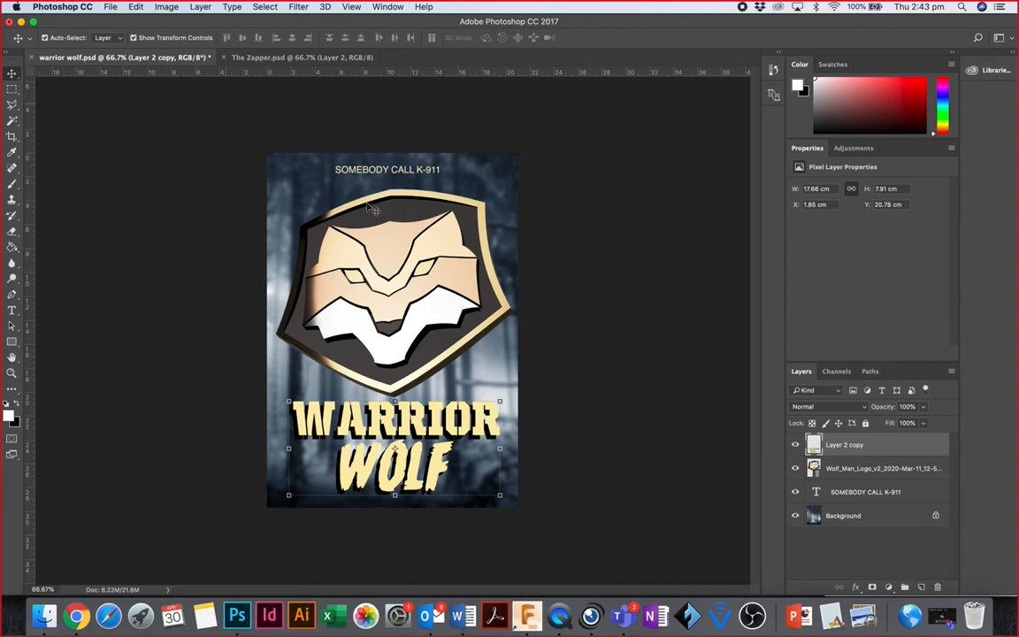
left_click(309, 59)
left_click(141, 57)
left_click(265, 58)
left_click(144, 59)
Step: Start a new document and set its width and height units to millimetres
left_click(110, 7)
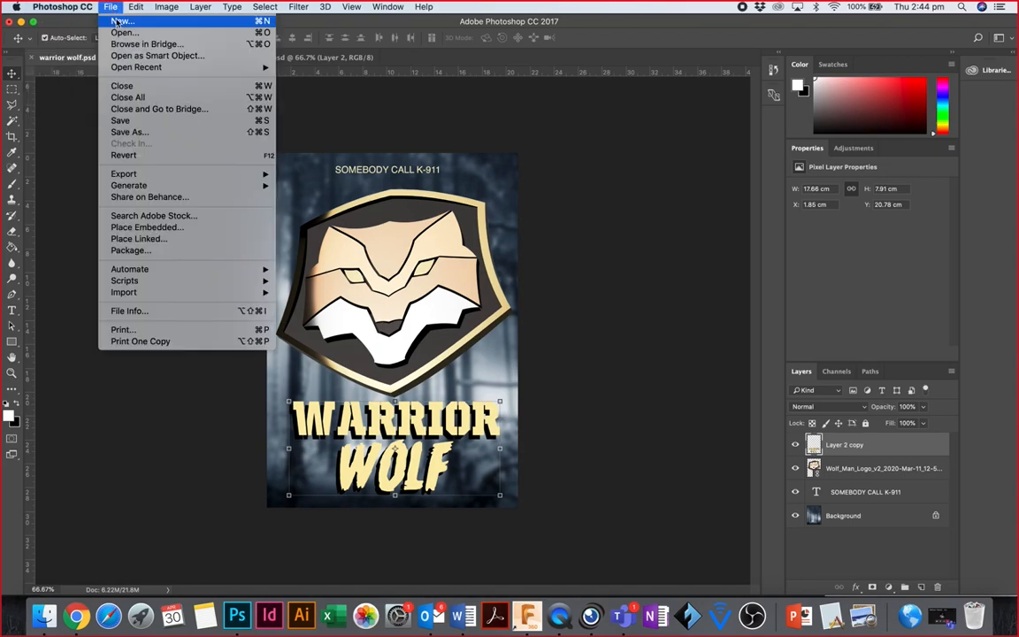
left_click(118, 21)
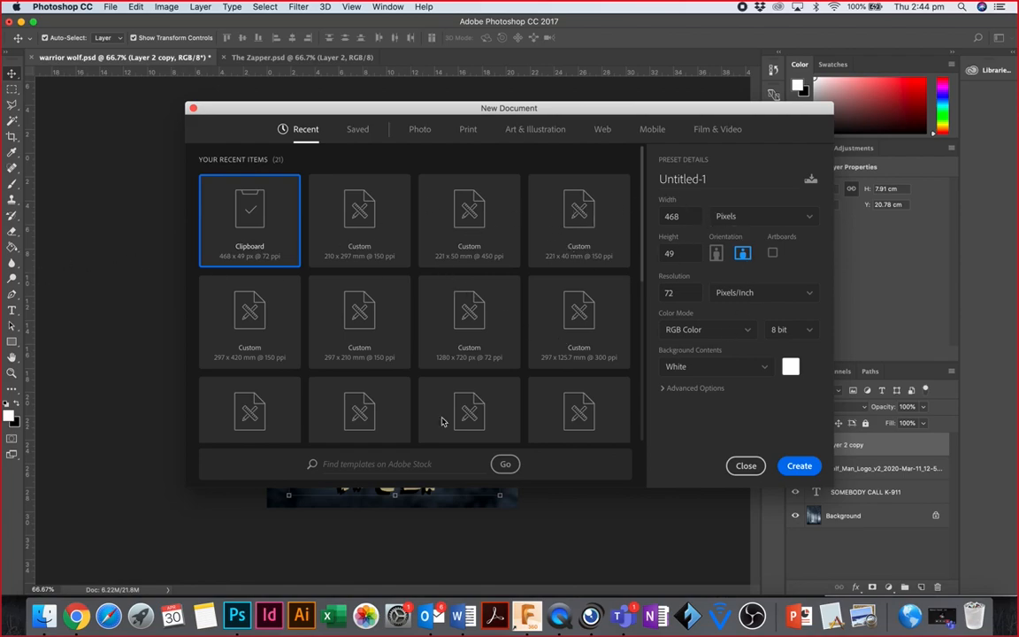
left_click(766, 217)
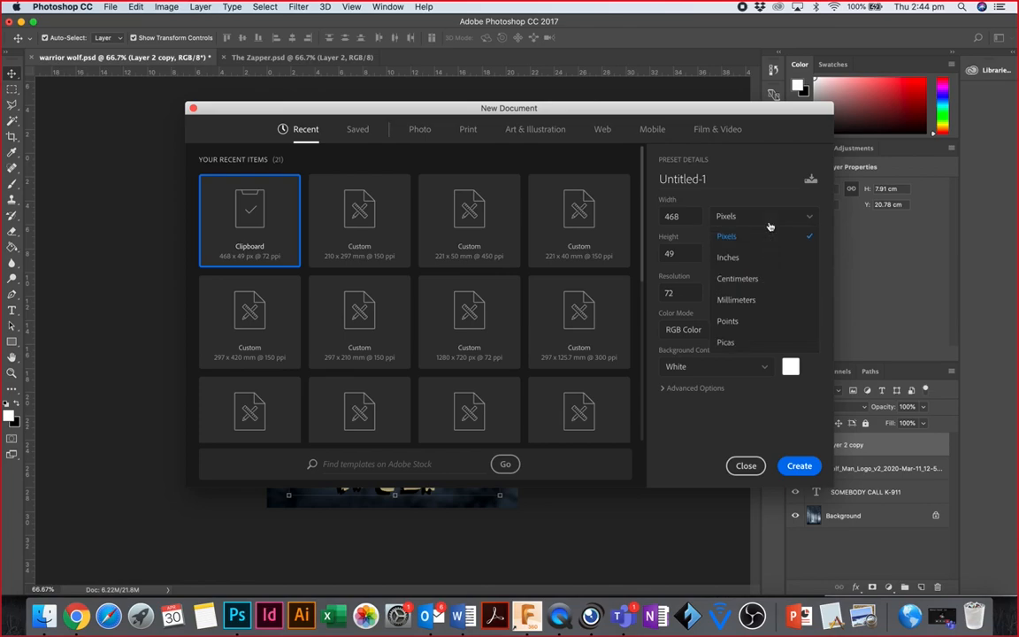
left_click(744, 299)
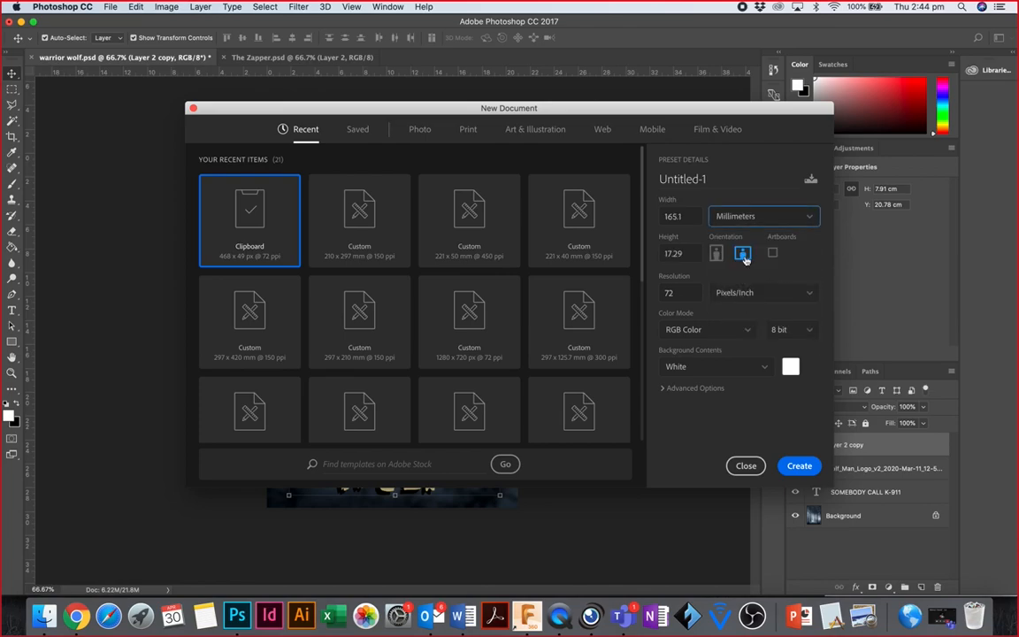
left_click(740, 218)
left_click(737, 237)
left_click(737, 218)
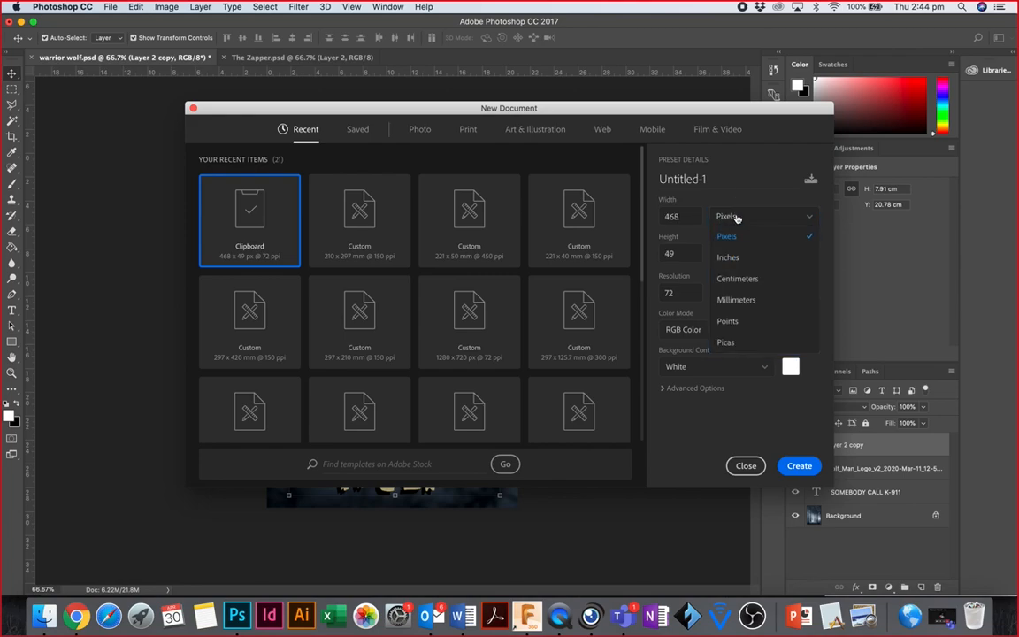
left_click(736, 299)
Step: Create the document at 210 mm wide by 297 mm high with a resolution of 150 pixels/inch
left_click(685, 219)
type("210")
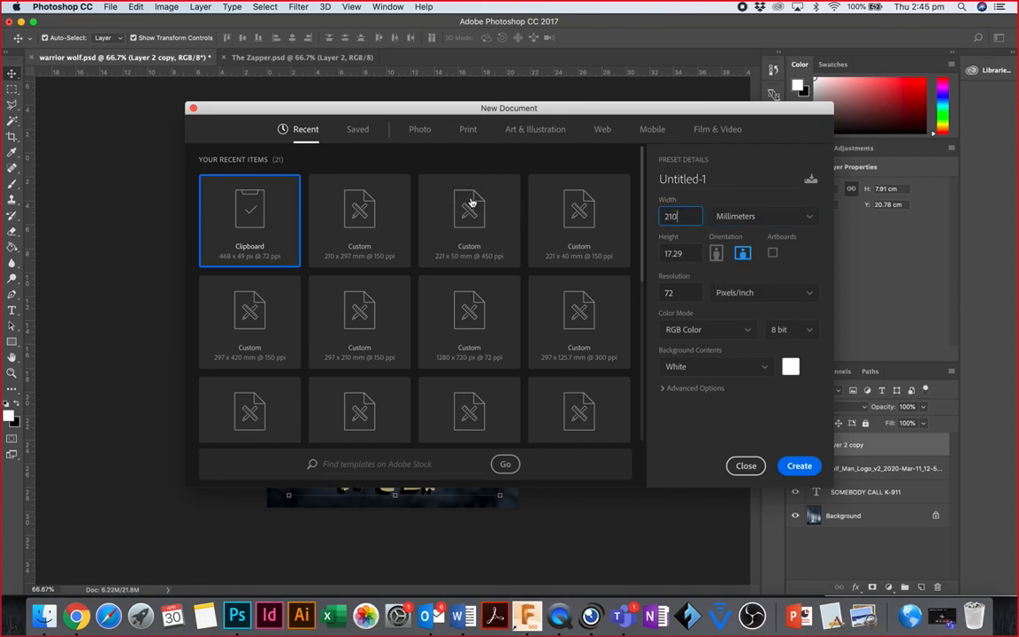
left_click(688, 255)
type("297")
key("Tab")
type("150")
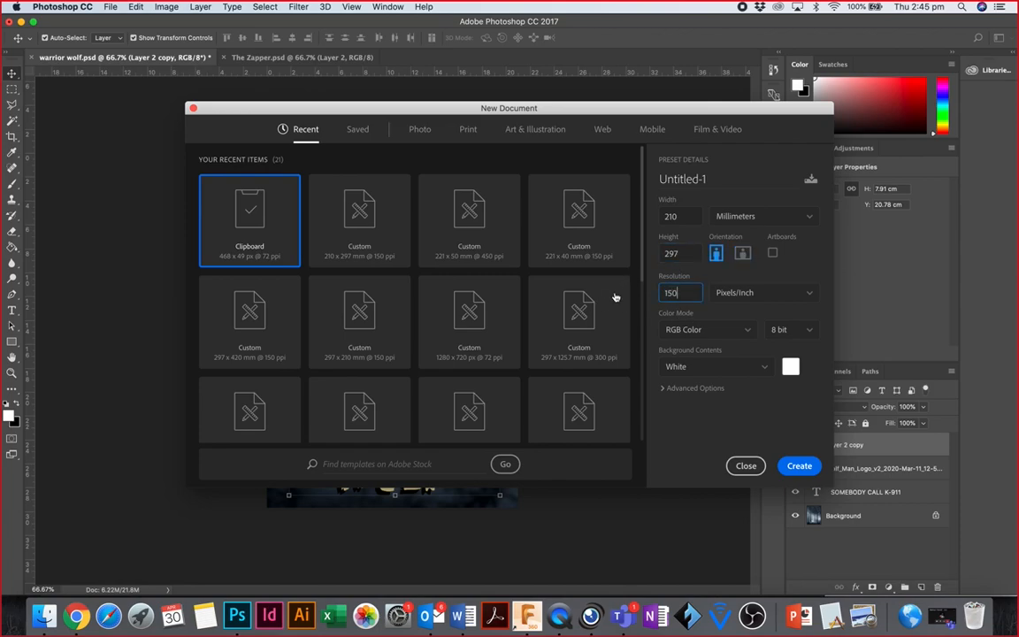
left_click(733, 217)
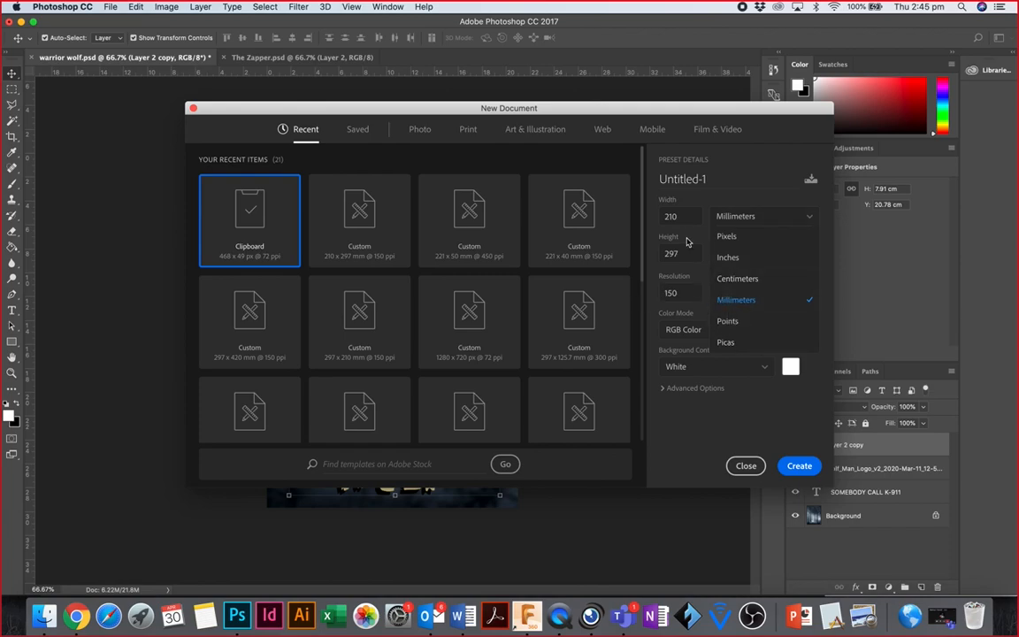
left_click(800, 466)
Step: Look through the two example posters once more and return to the blank Untitled-1 document
left_click(330, 61)
left_click(165, 60)
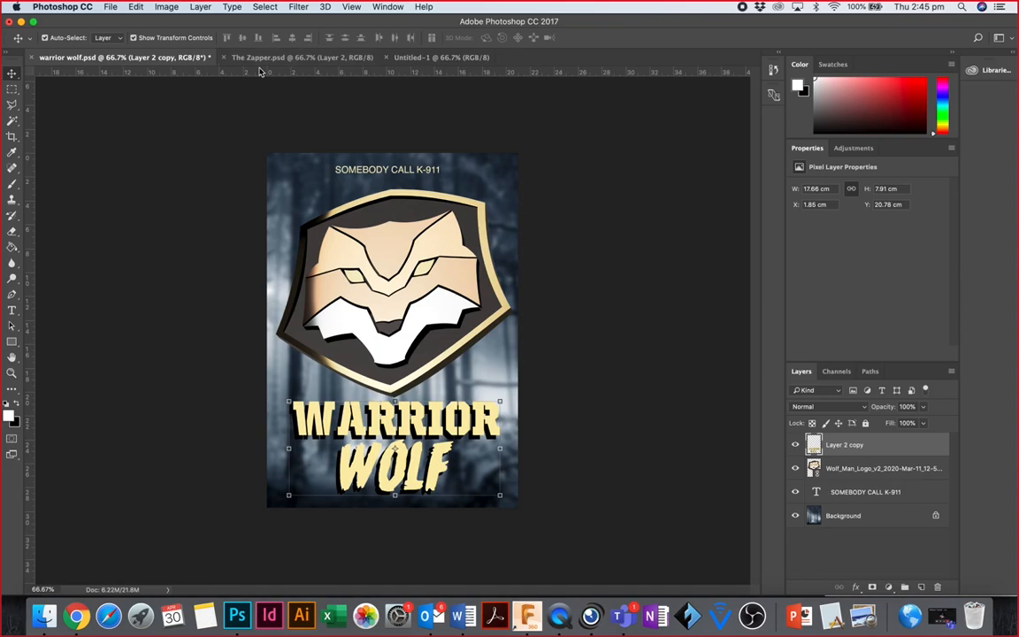
left_click(432, 58)
left_click(297, 57)
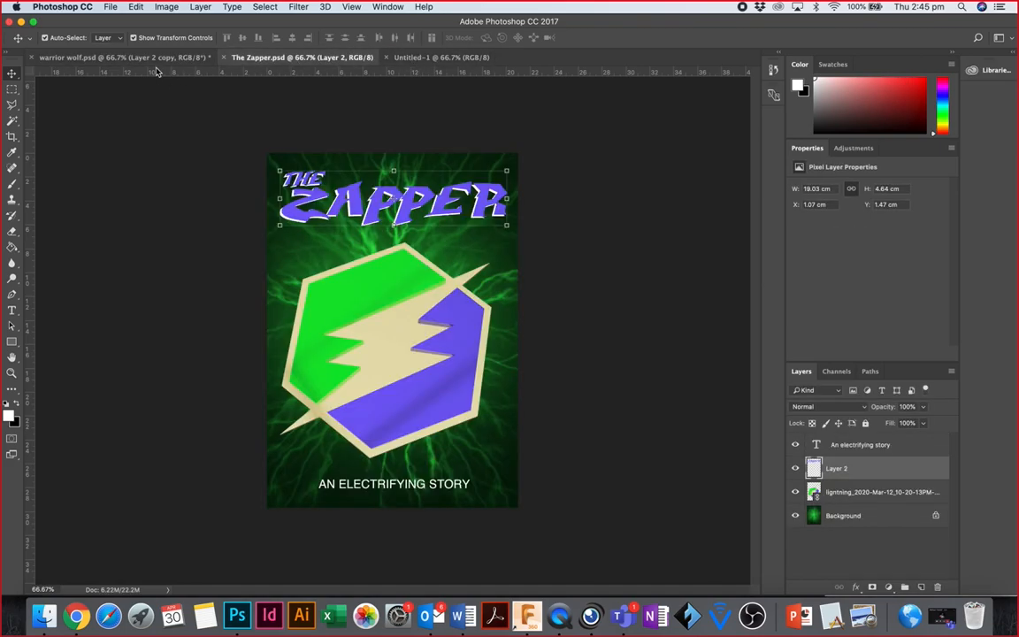
left_click(154, 58)
left_click(428, 58)
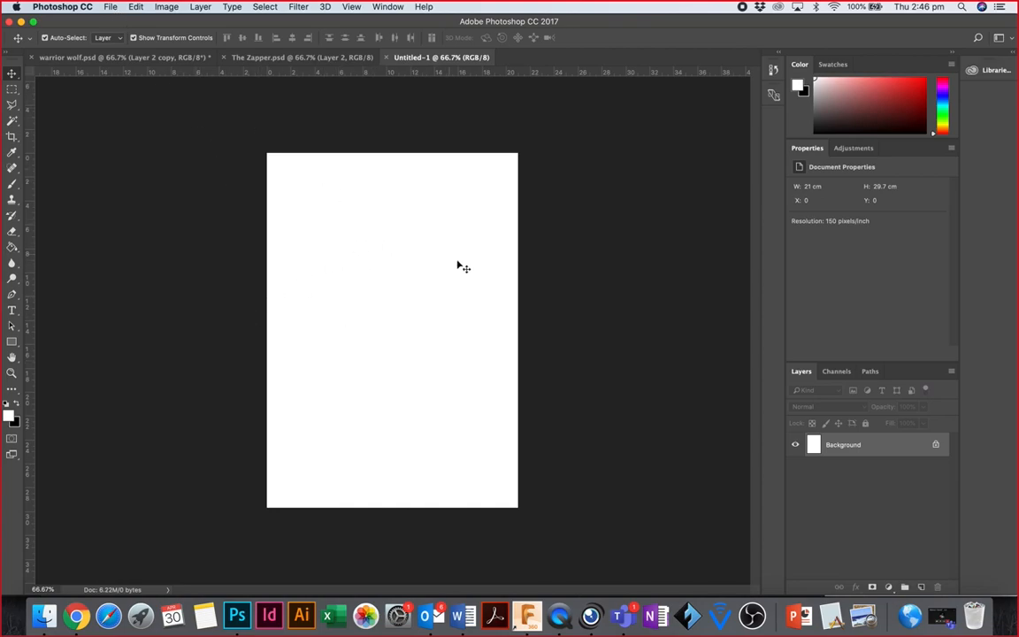
Step: Place the image 01 Red Hawk.png from the Desktop as an embedded object in the blank document
left_click(112, 9)
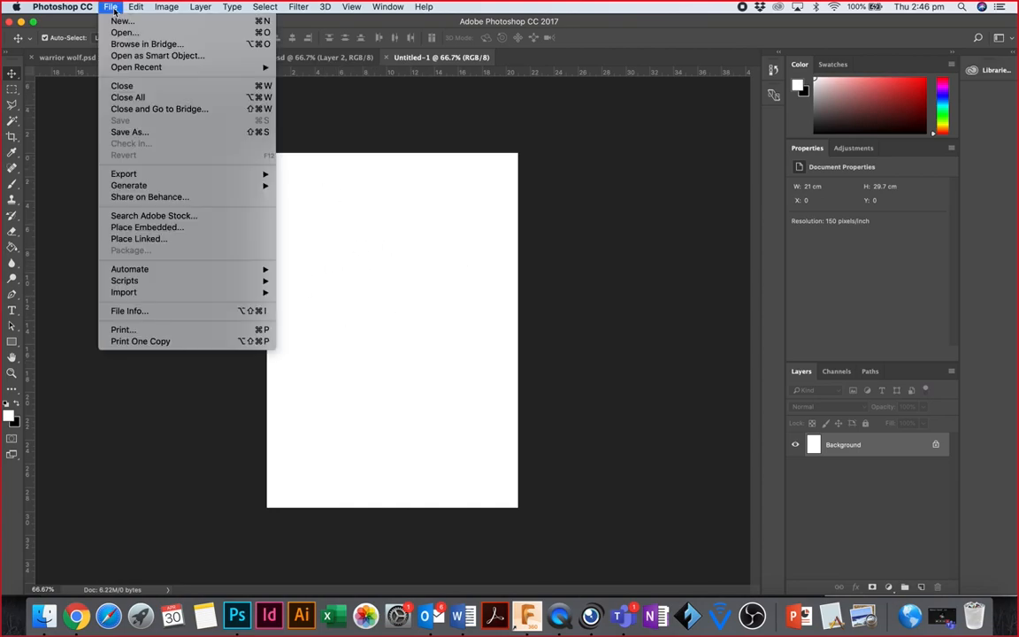
left_click(155, 231)
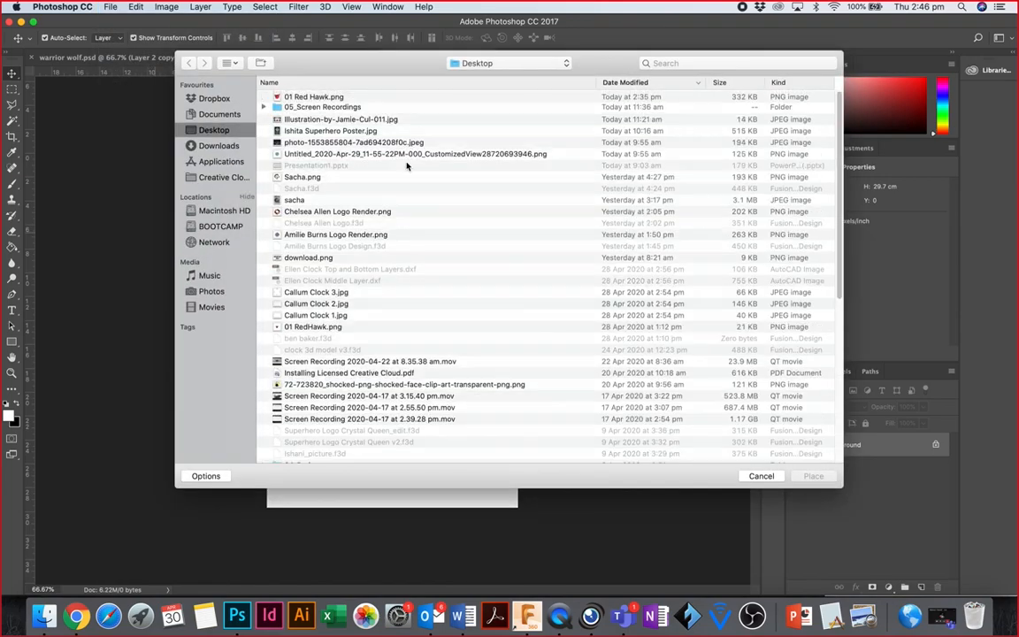
left_click(327, 97)
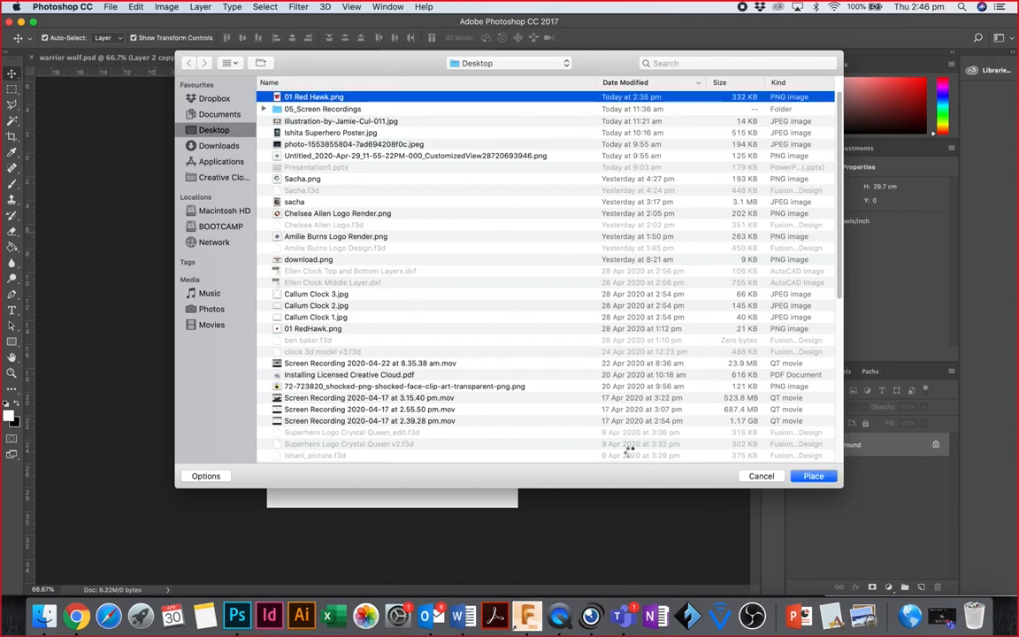
key("Return")
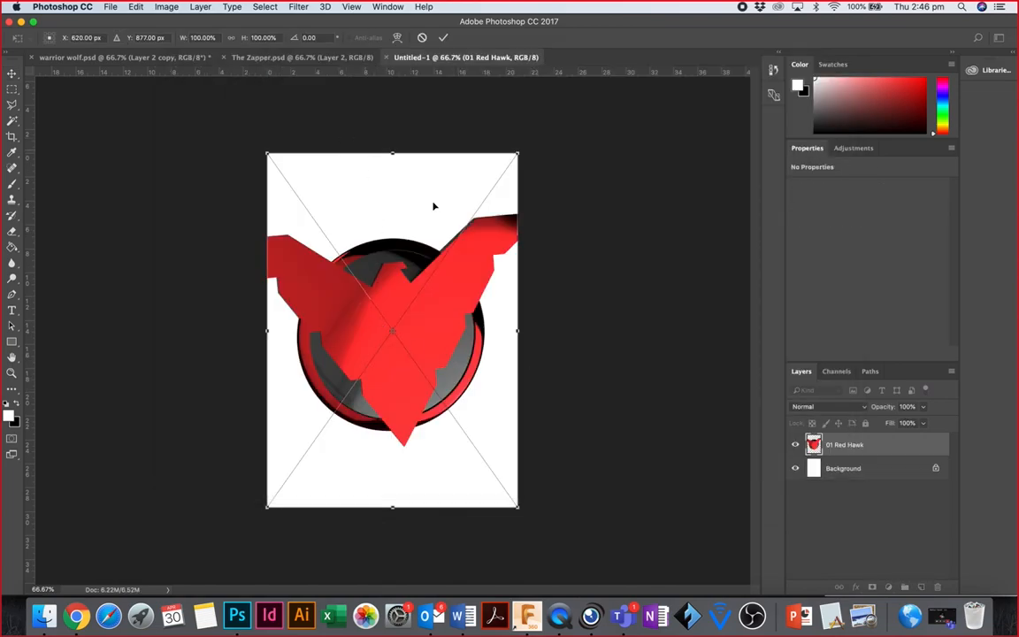
Step: Enlarge the placed hawk logo to about 101% so it spans the page width, and commit the placement
mouse_move(270, 157)
left_mouse_down()
mouse_move(220, 108)
mouse_move(302, 172)
mouse_move(262, 145)
mouse_move(267, 152)
left_mouse_up()
left_click_drag(518, 152, 520, 156)
left_click_drag(362, 250, 398, 274)
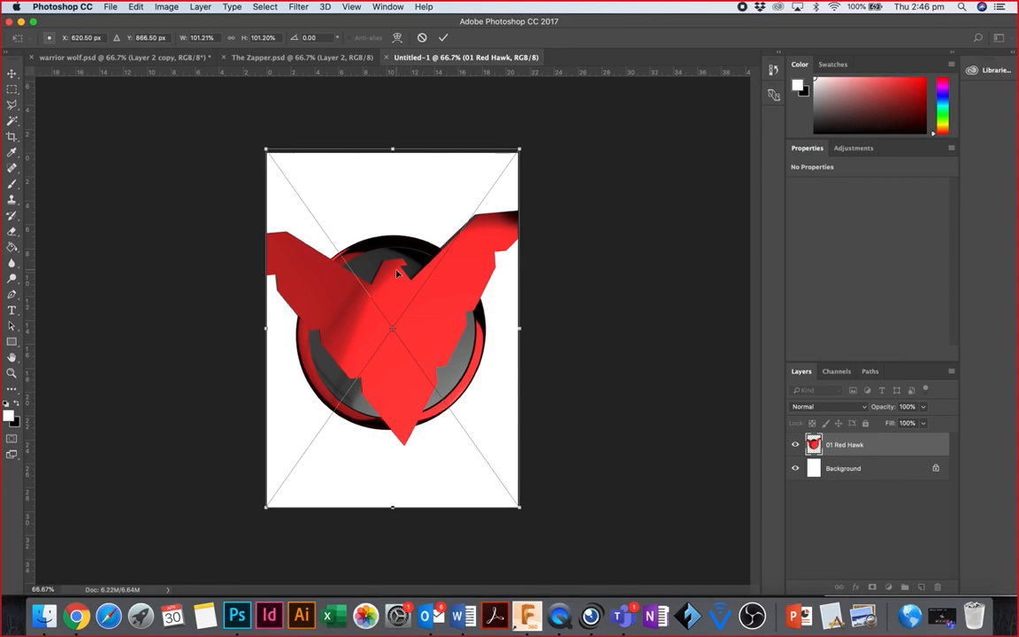
key("Return")
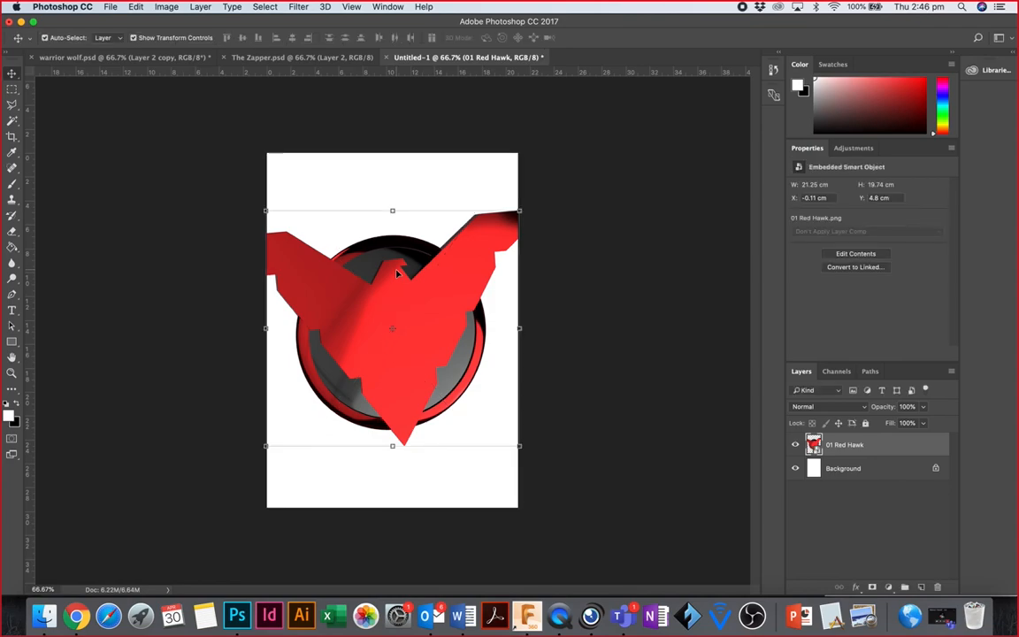
Step: Hide and show the 01 Red Hawk and Background layers to examine them, and select the Background layer
left_click(795, 446)
left_click(795, 446)
left_click(795, 446)
left_click(795, 445)
left_click(794, 469)
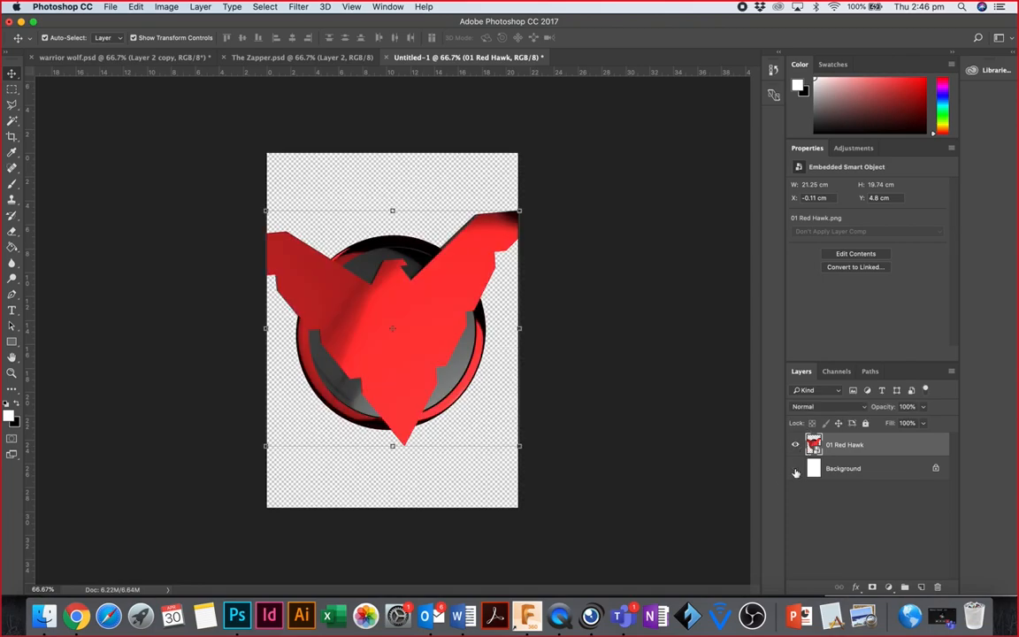
left_click(795, 469)
left_click(795, 468)
left_click(795, 468)
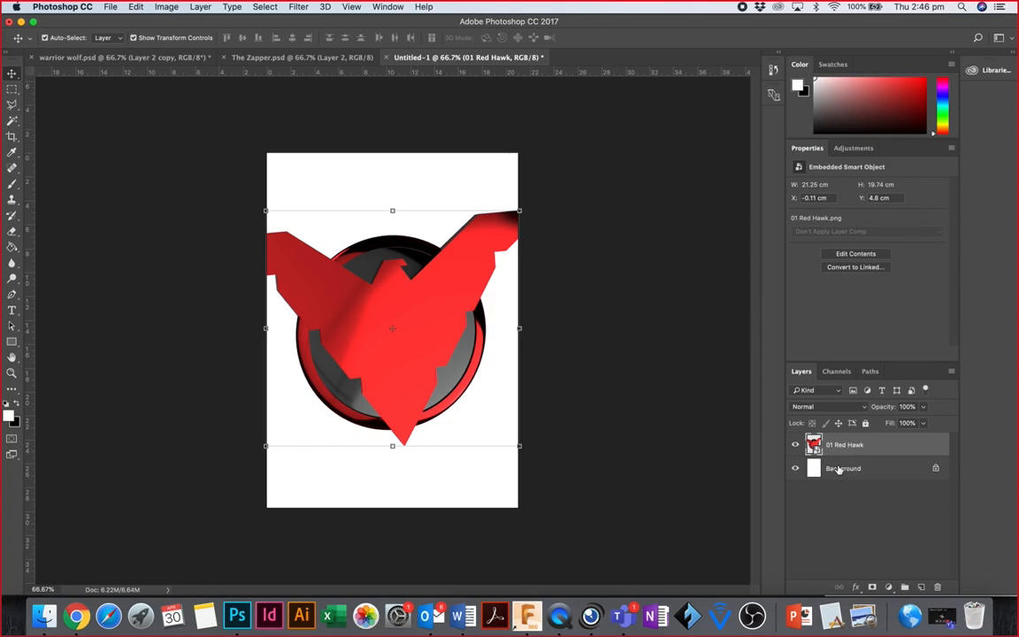
left_click(839, 469)
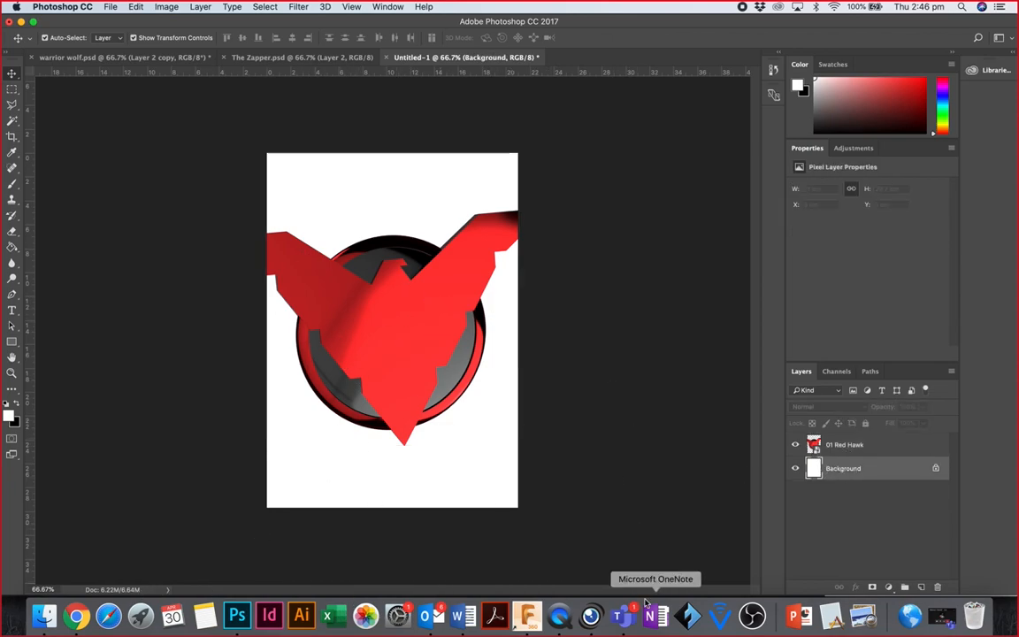
Step: Switch to Teams to check the meeting, view the class attendance roll in Chrome and return to Teams
left_click(622, 615)
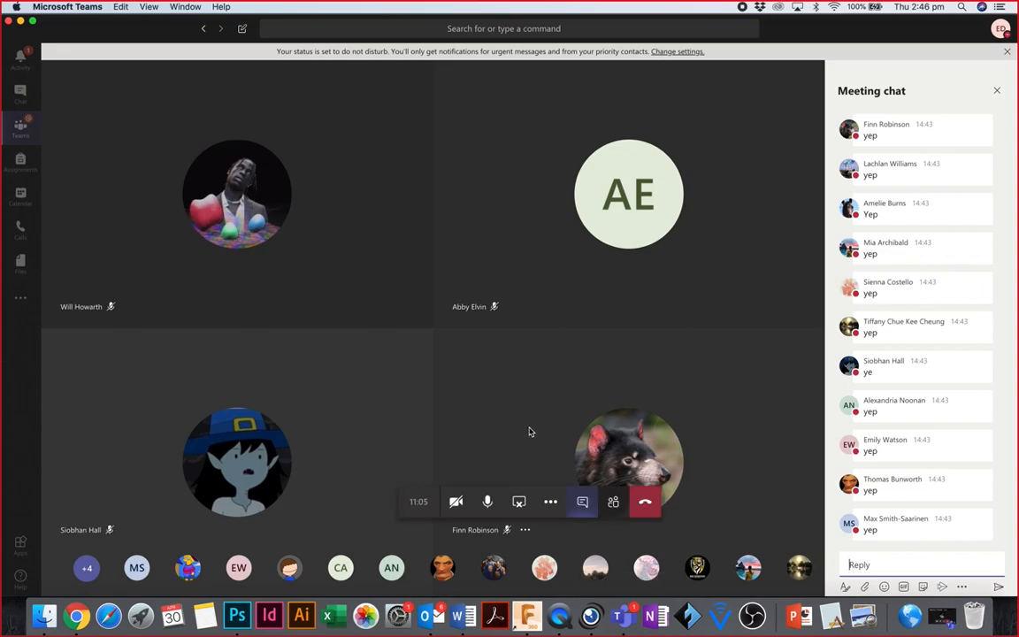
left_click(76, 614)
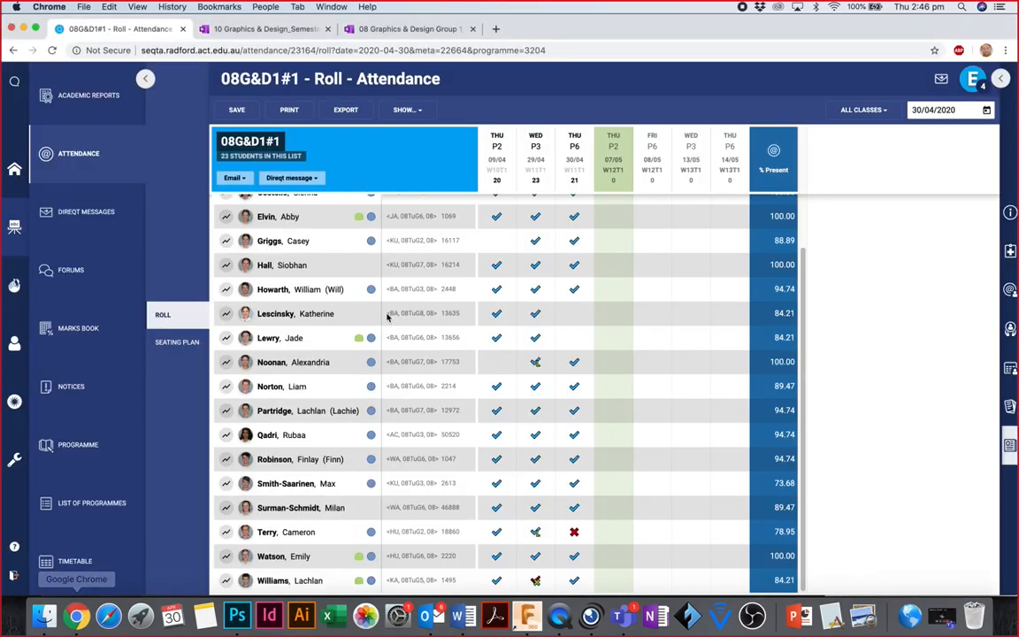
key("super+Tab")
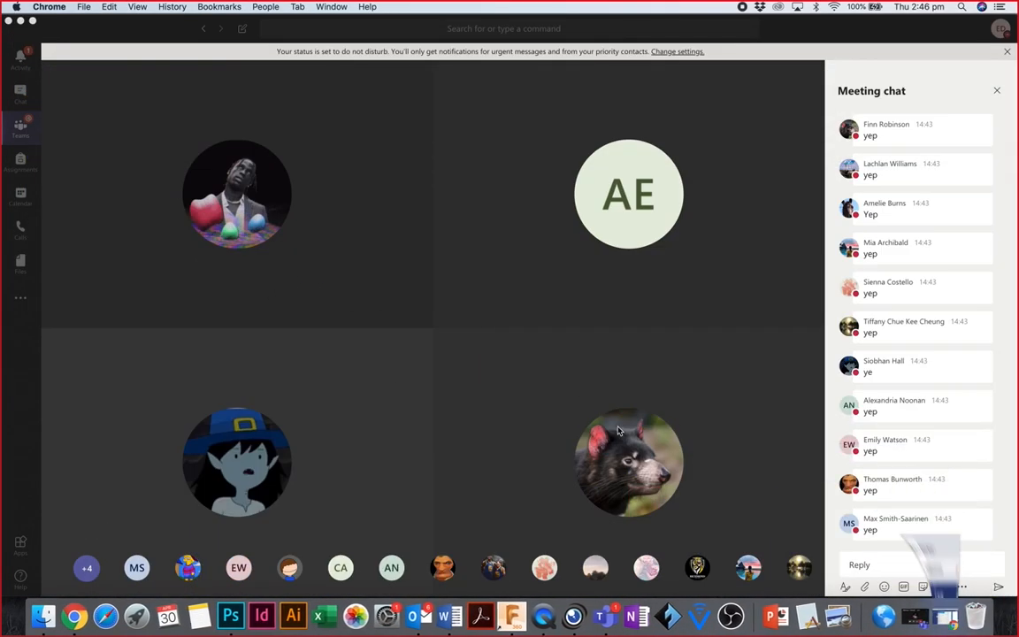
Step: Switch between Photoshop and Teams to read the students' background suggestions in the meeting chat, and return to Photoshop
left_click(230, 616)
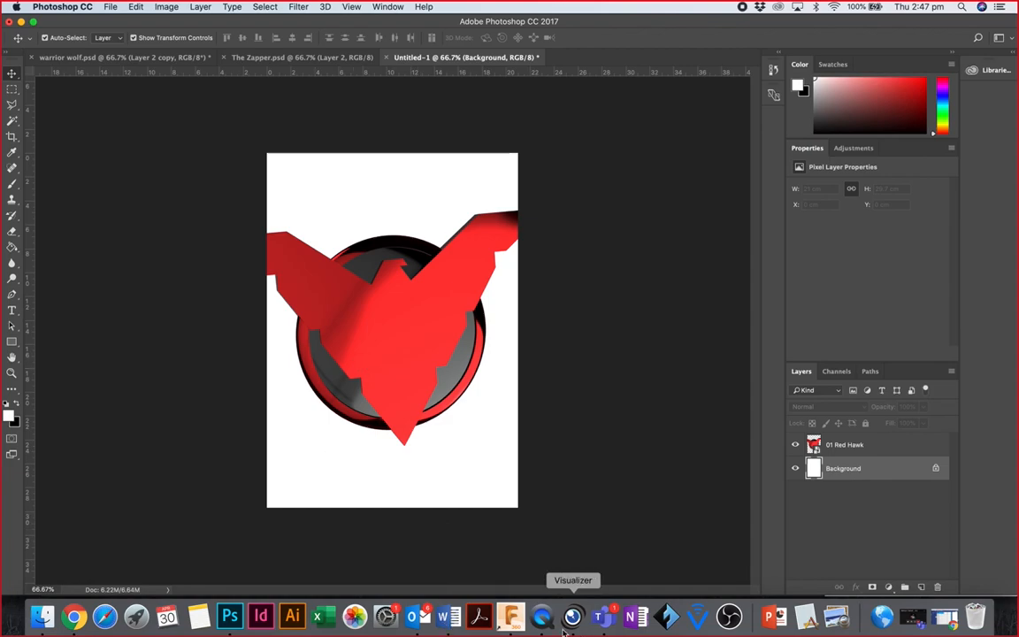
left_click(604, 617)
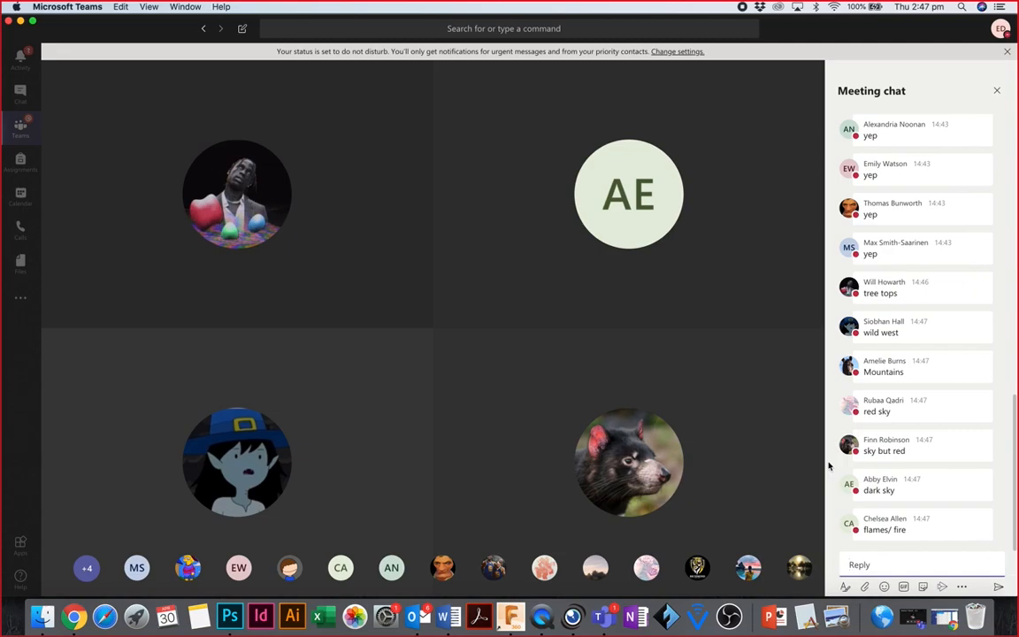
mouse_move(760, 340)
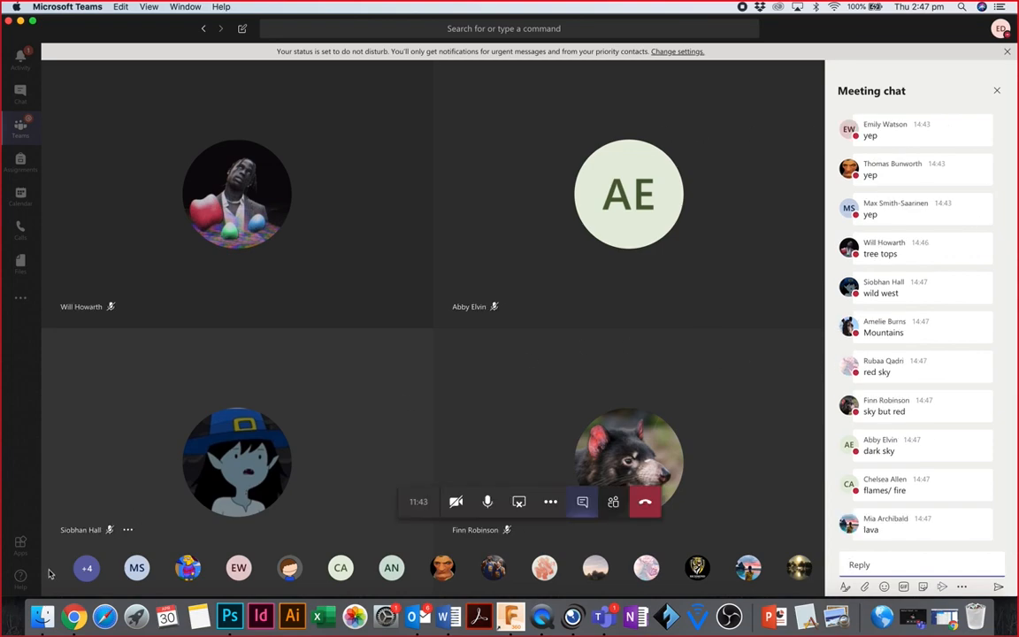
left_click(229, 616)
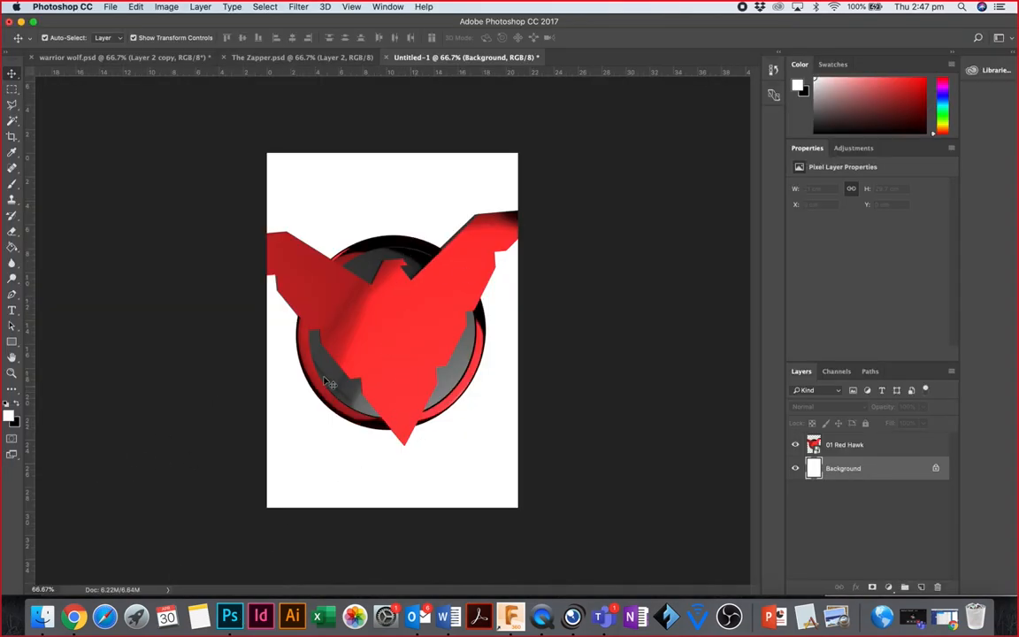
Step: Switch to Chrome and search Google for "Mountain photography" in a new tab
left_click(67, 615)
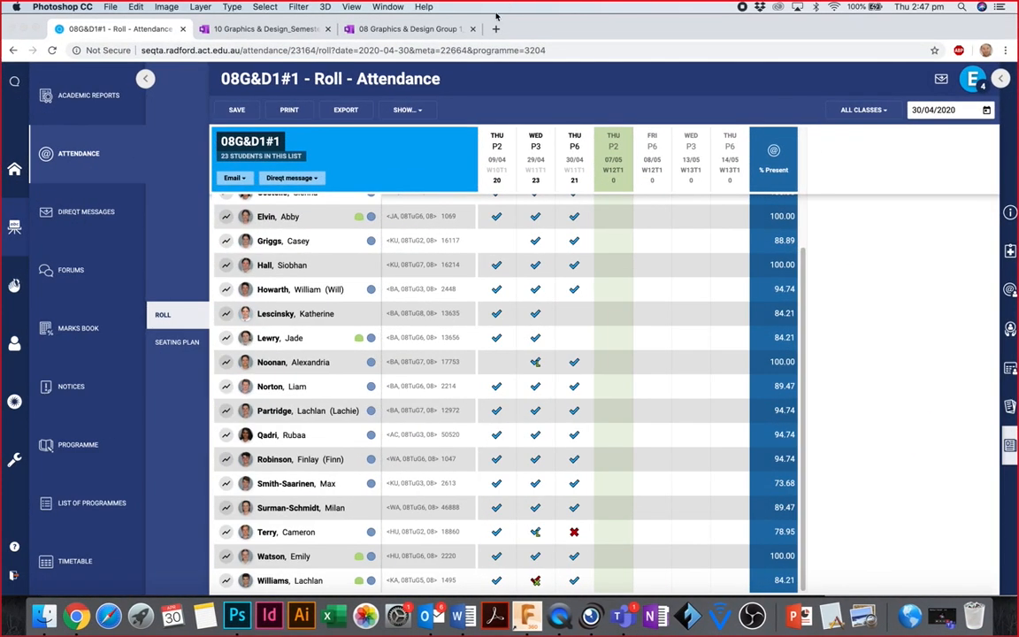
left_click(495, 30)
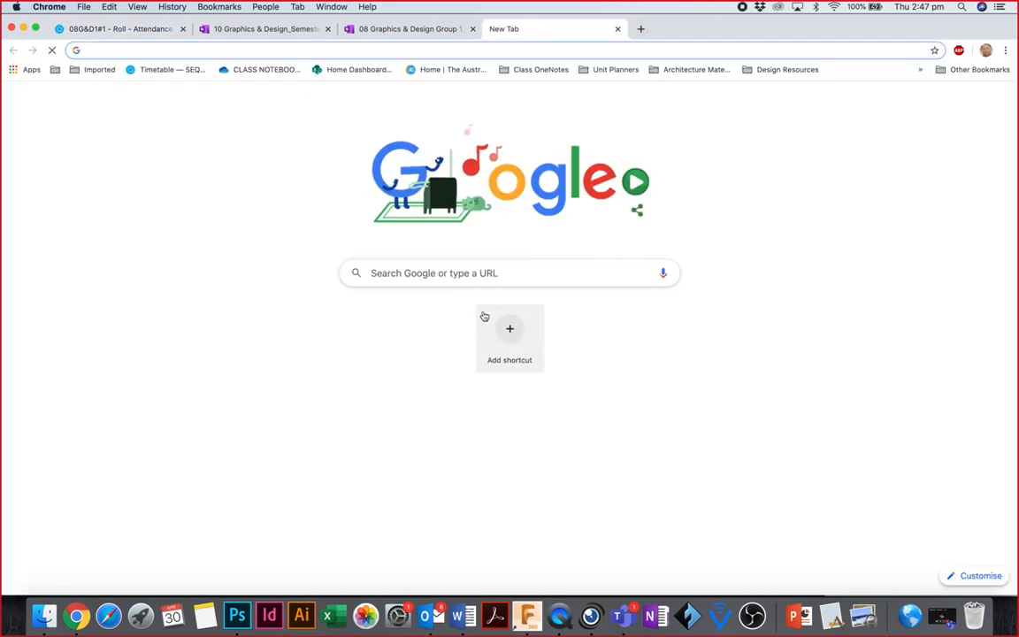
left_click(420, 273)
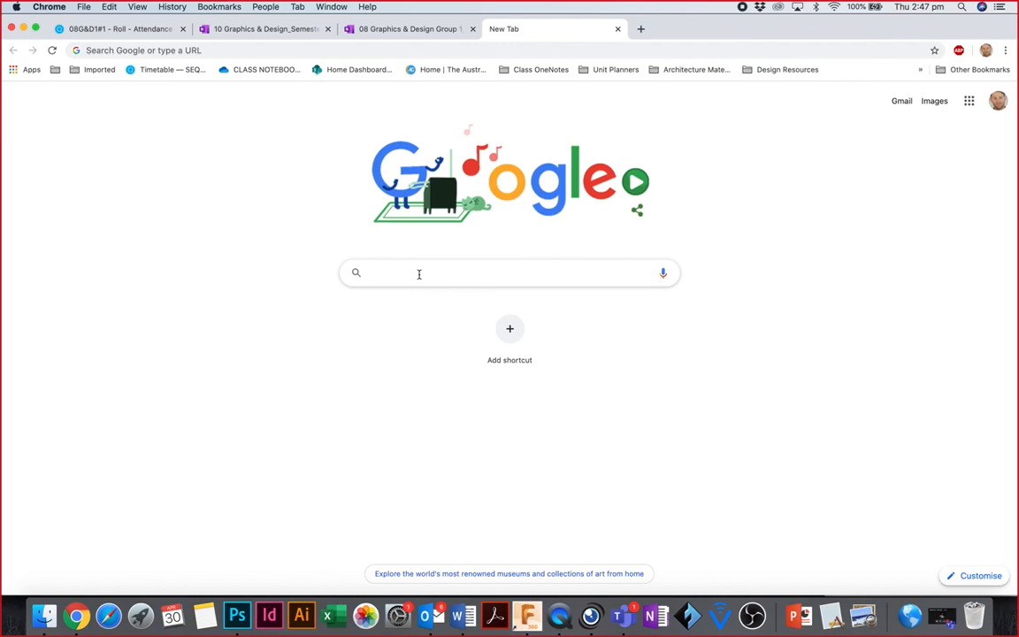
type("Mountain")
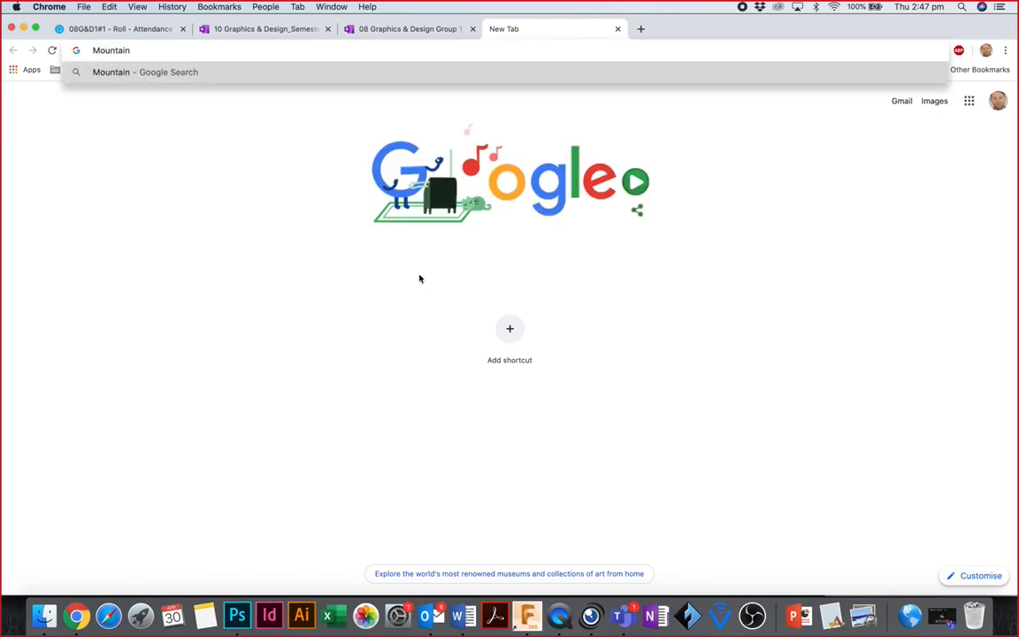
type(" photo")
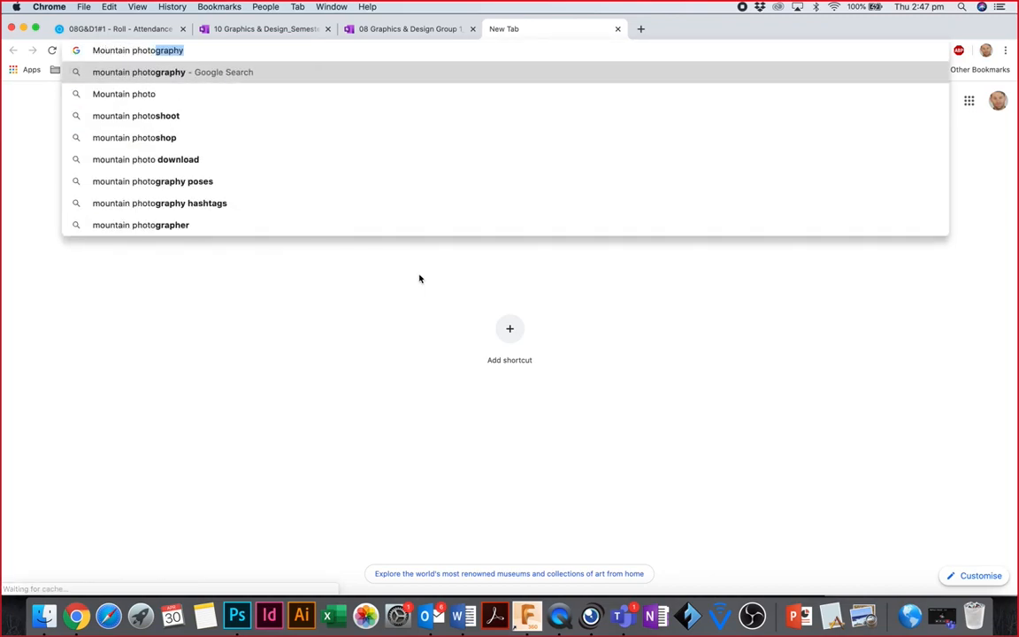
type("graphy")
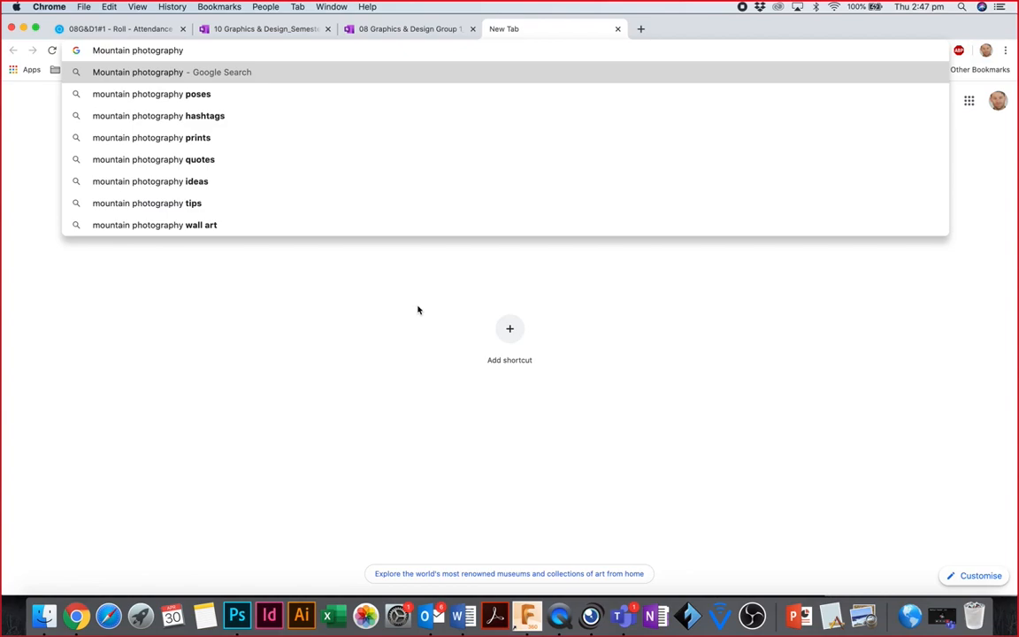
key("Return")
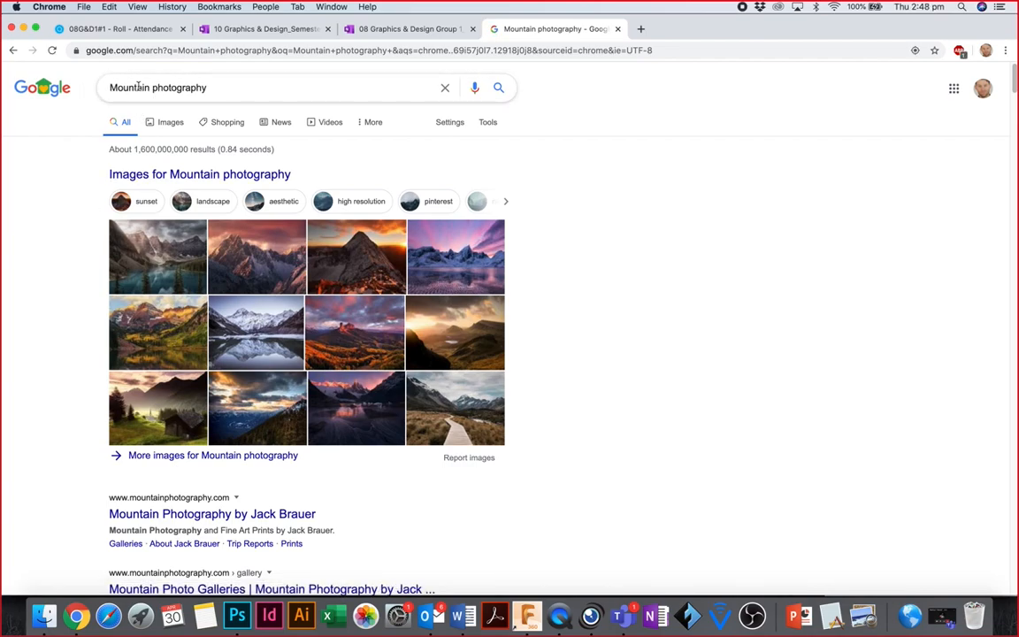
Step: Show the image results for the mountain search and filter them to Large size
left_click(168, 129)
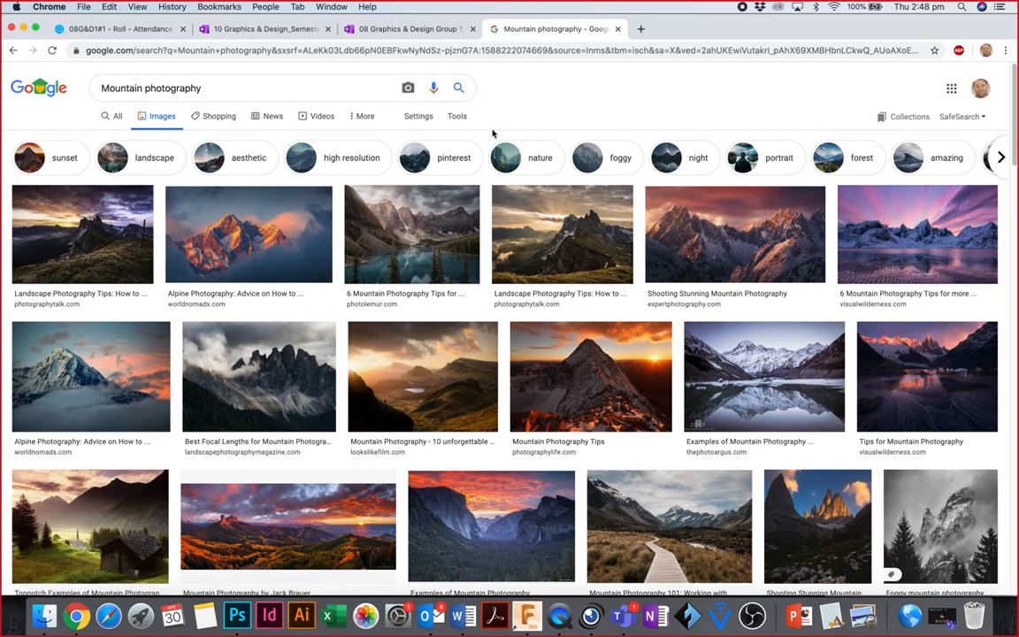
left_click(457, 115)
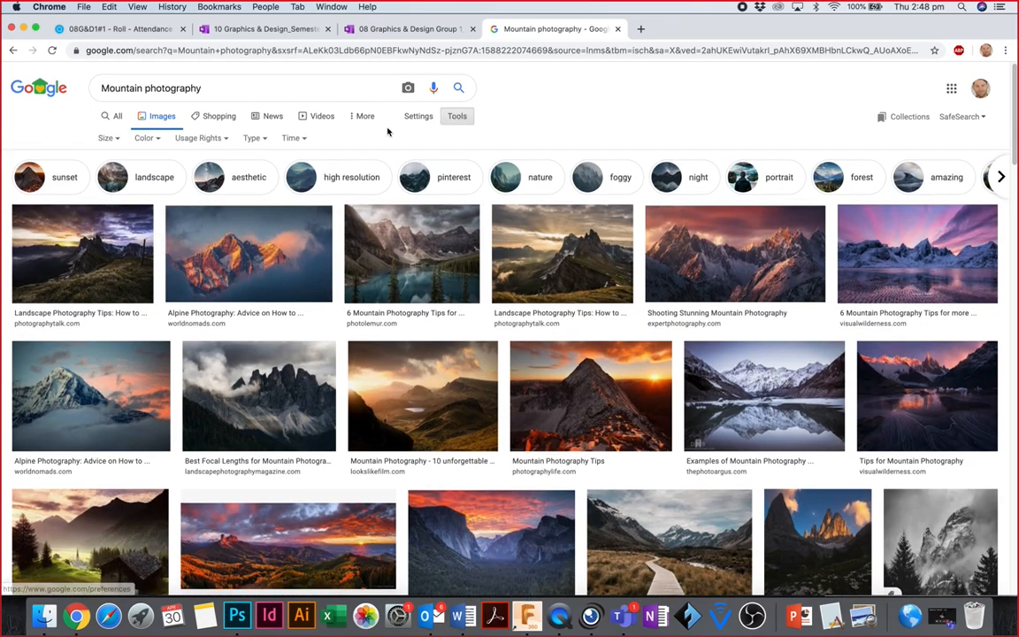
left_click(107, 138)
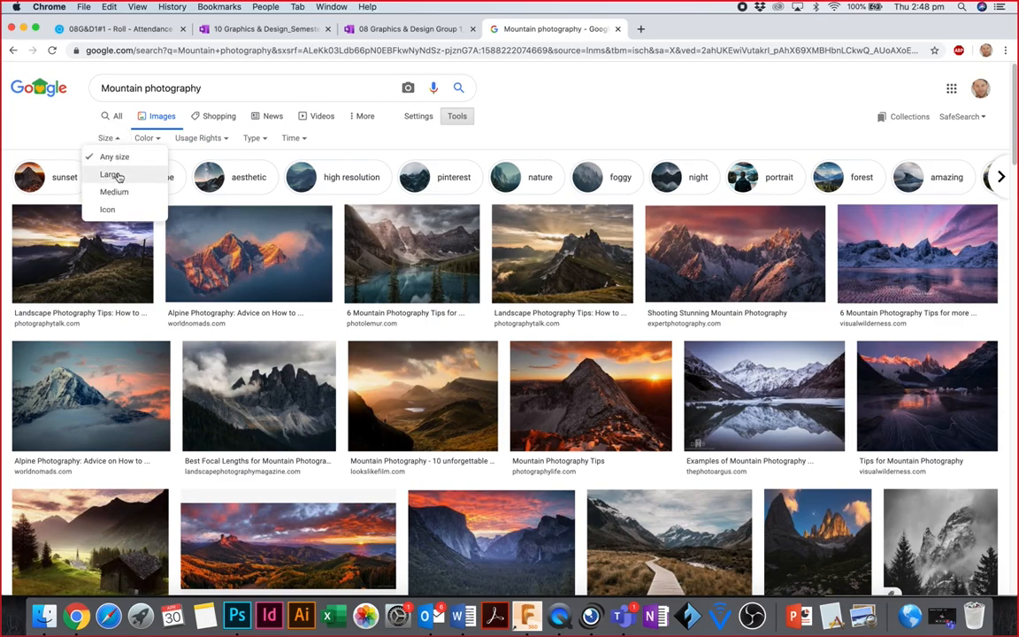
left_click(113, 176)
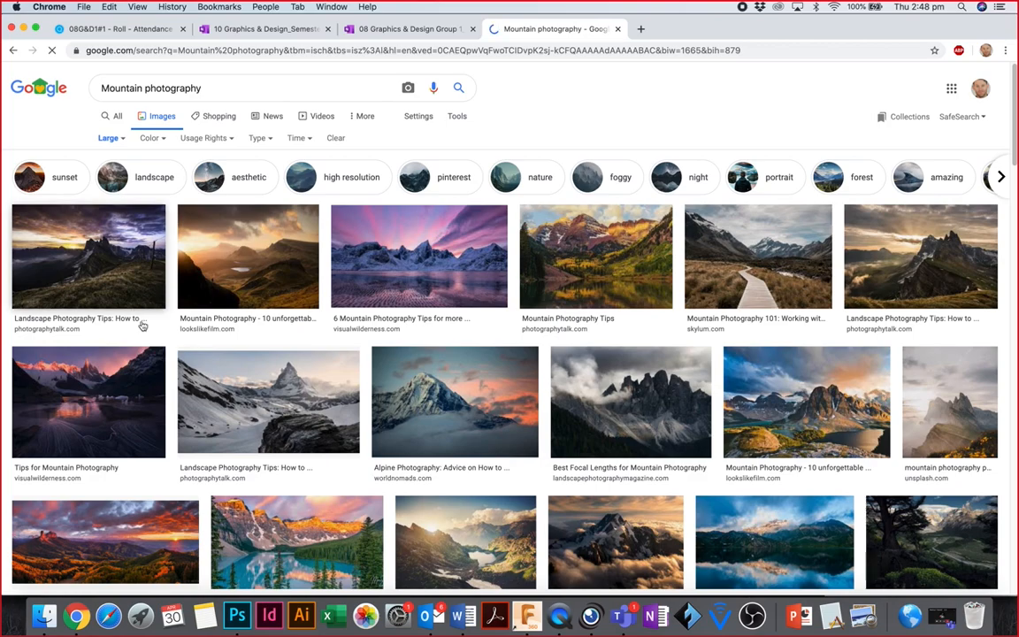
Step: Browse the large mountain photos, try to preview two of the dark peak images, and reload the results page
scroll(223, 378, "down", 3)
scroll(223, 378, "down", 2)
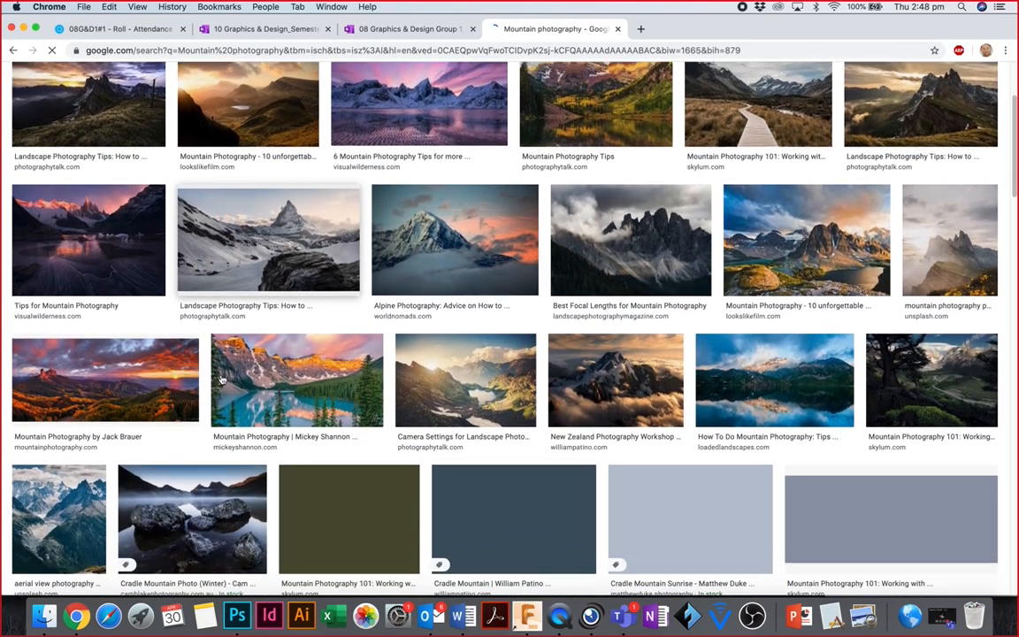
scroll(222, 380, "up", 5)
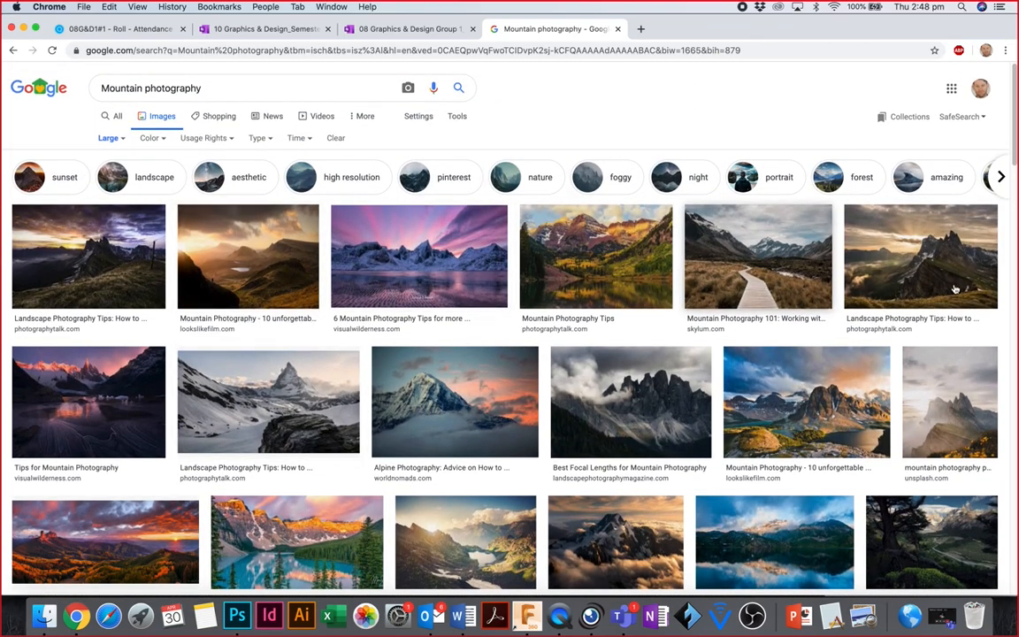
scroll(661, 413, "down", 1)
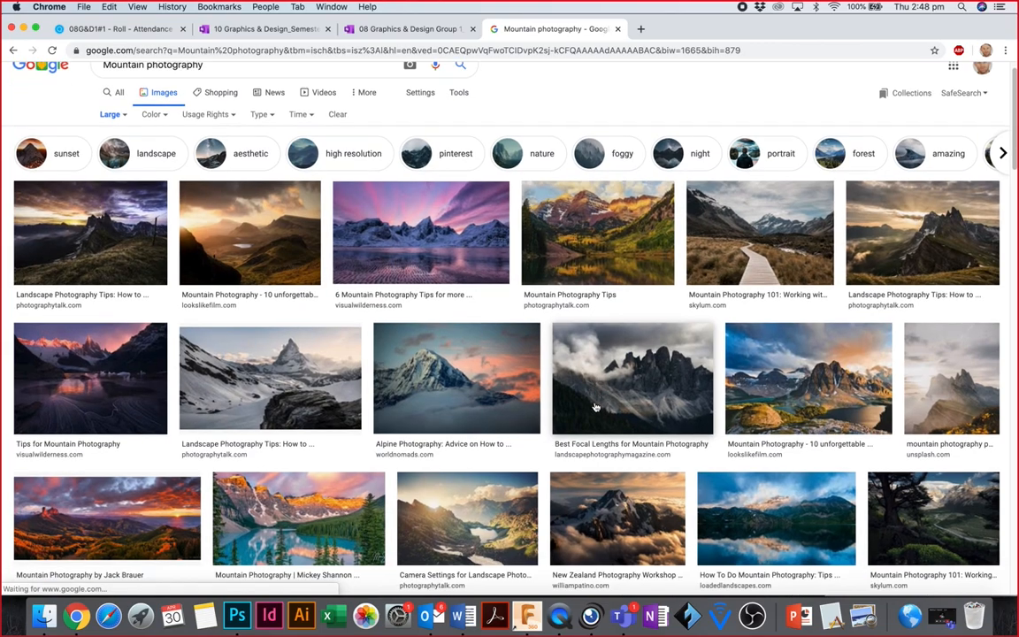
left_click(671, 398)
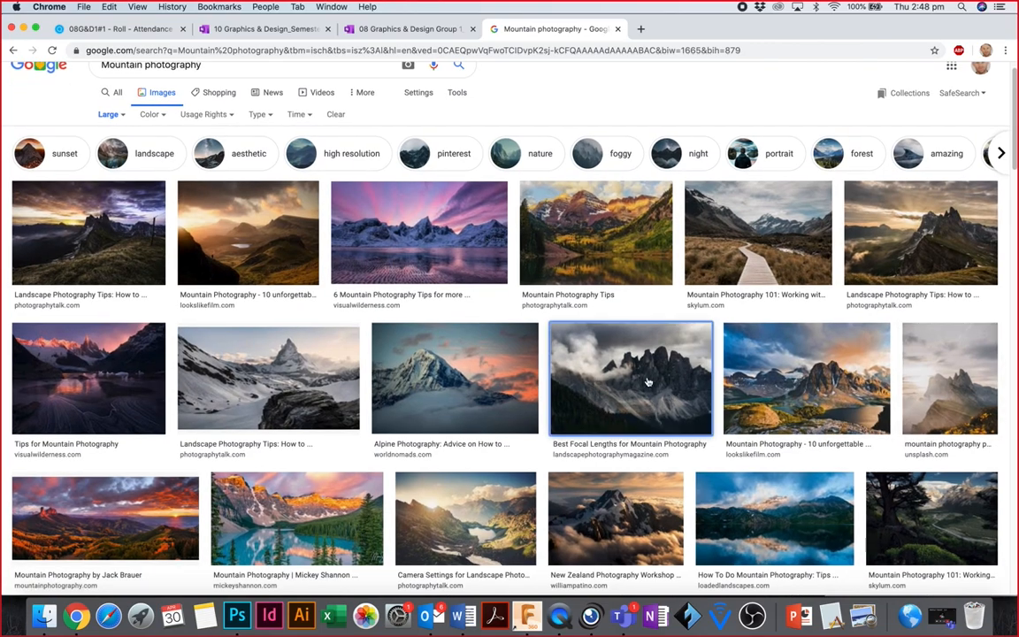
left_click(871, 232)
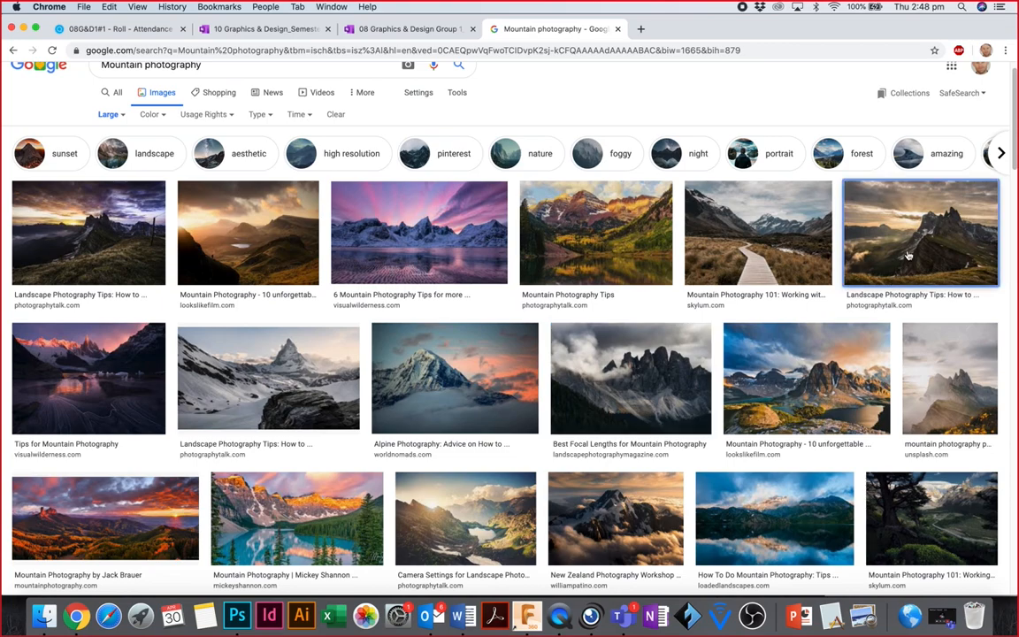
left_click(557, 50)
key("Return")
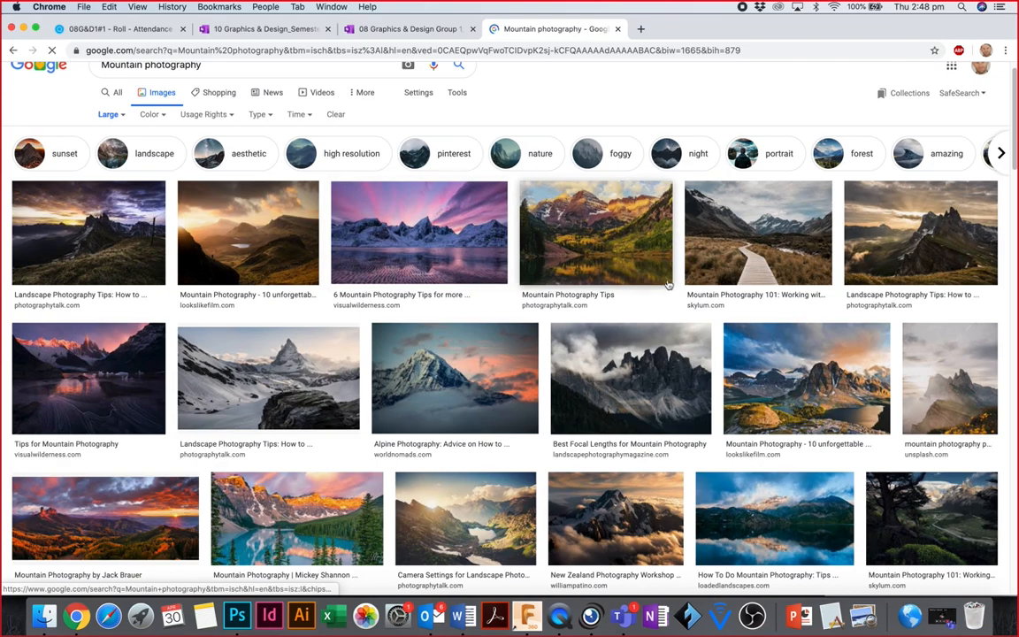
Step: Preview the snowy mountain photo with the pink sky and save it to the Desktop as the JPEG Norway-Landscape-Photography-3
left_click(336, 223)
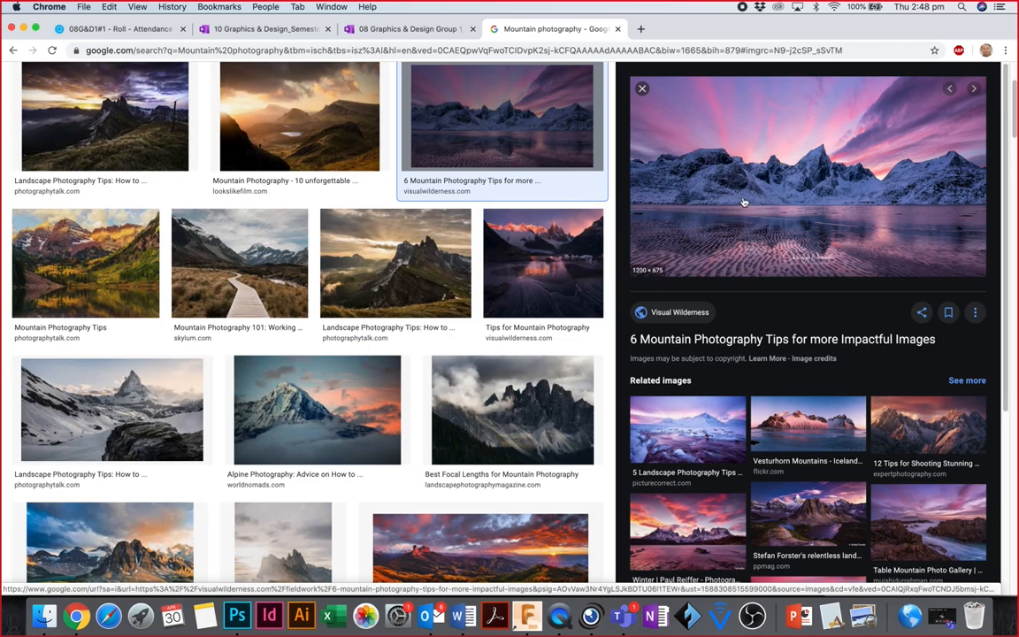
right_click(765, 180)
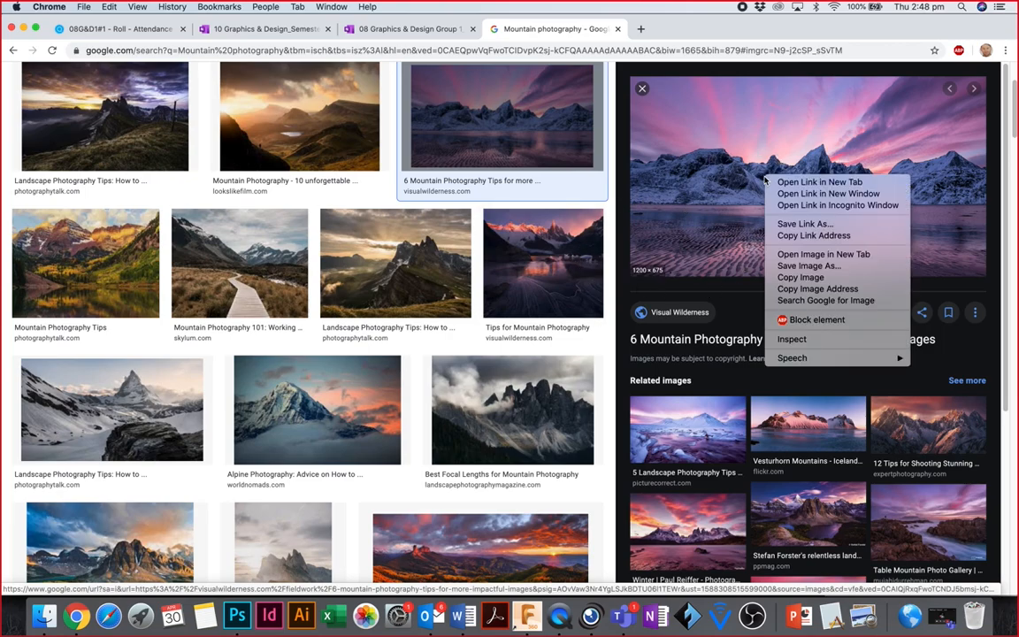
left_click(793, 265)
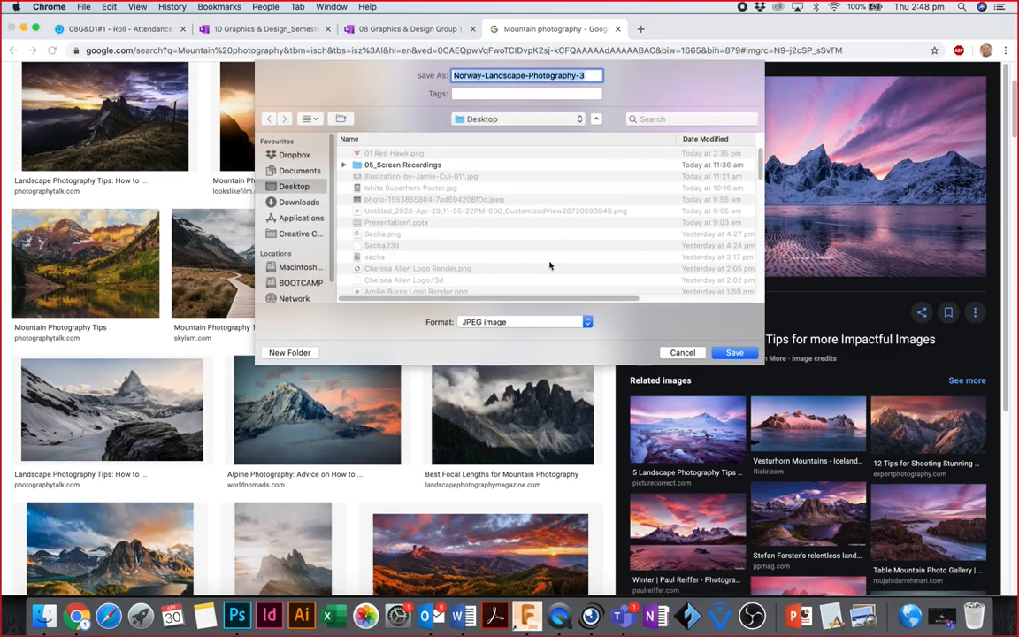
left_click(733, 352)
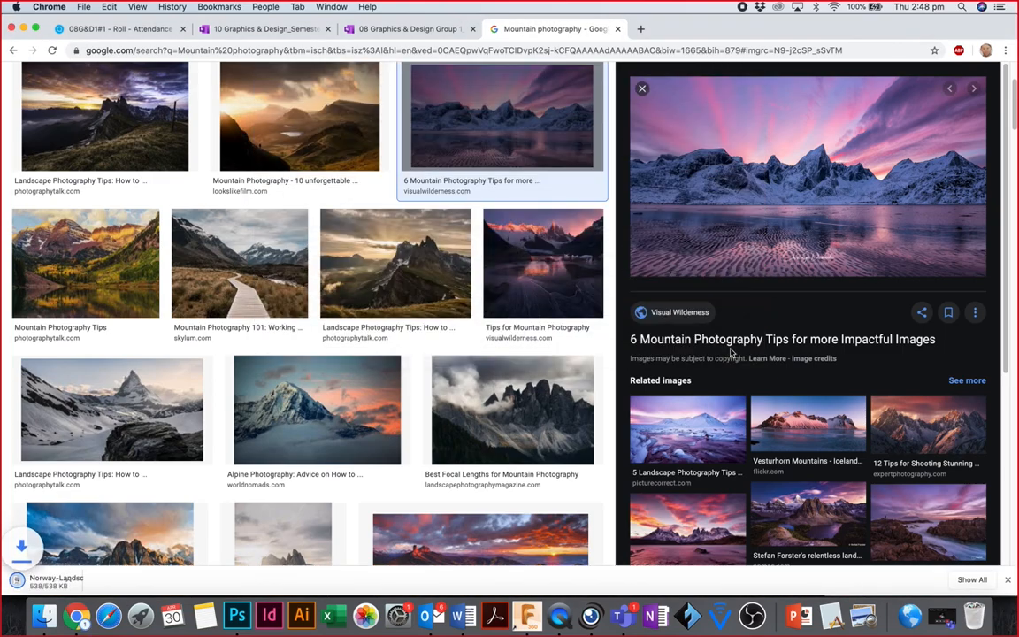
Step: Preview and compare the Best Focal Lengths, Alpine Photography and Tips for Mountain Photography images as alternative backgrounds
left_click(531, 385)
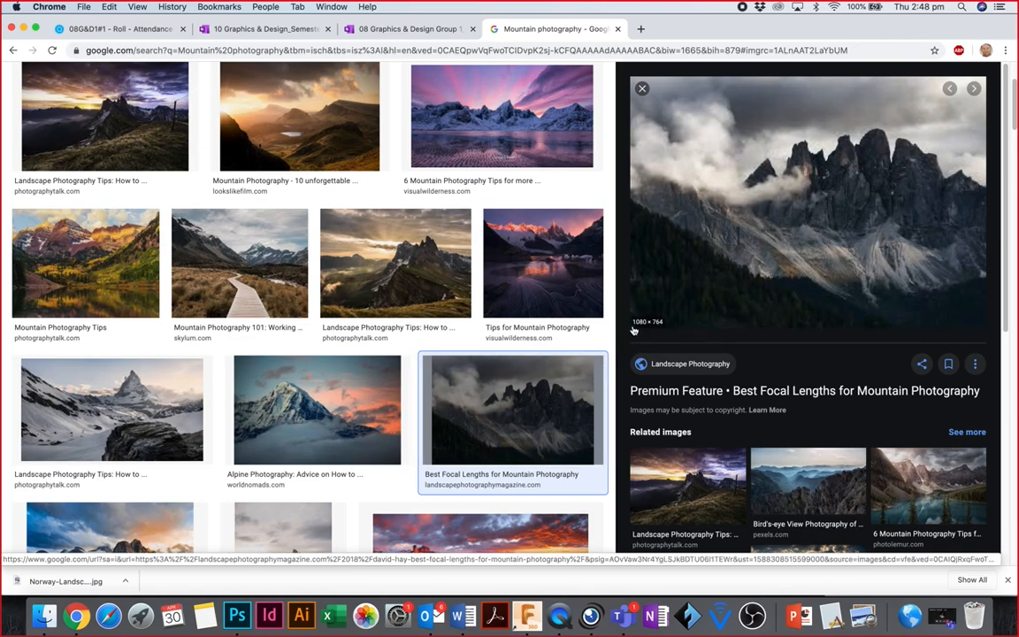
left_click(319, 431)
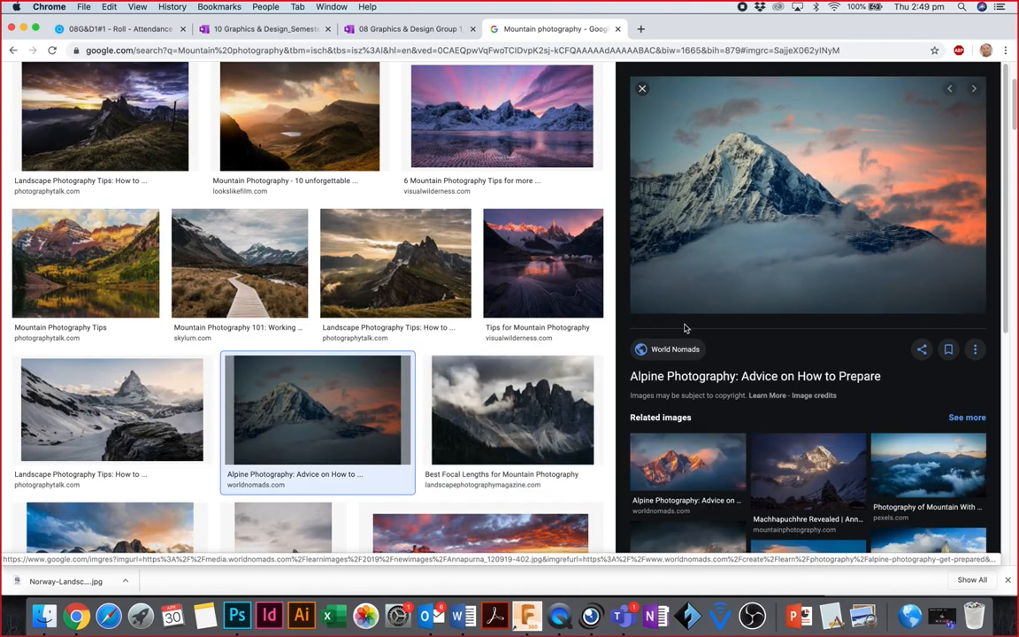
left_click(504, 411)
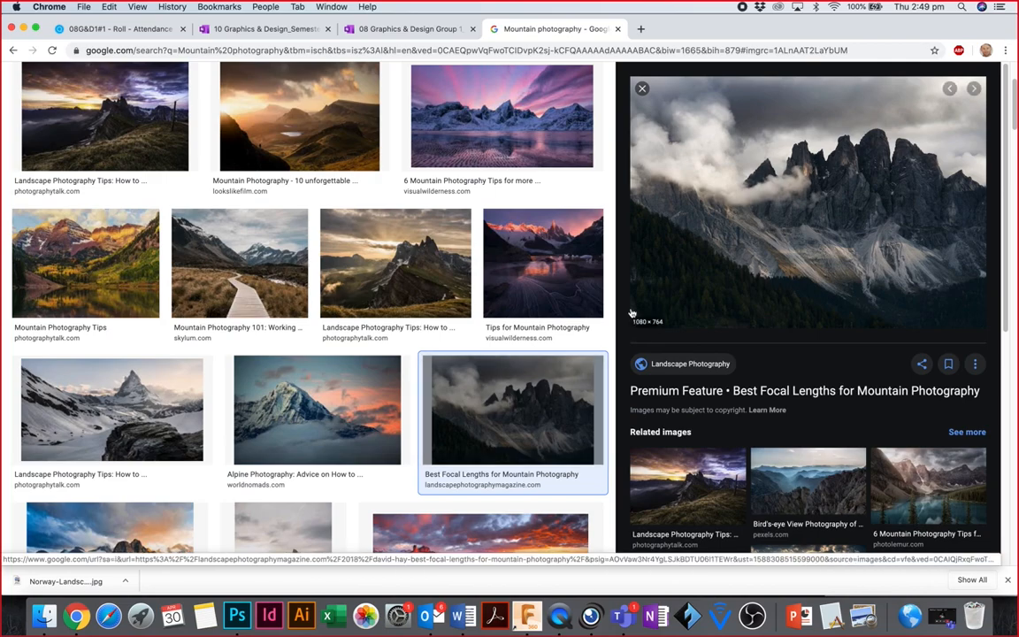
left_click(570, 296)
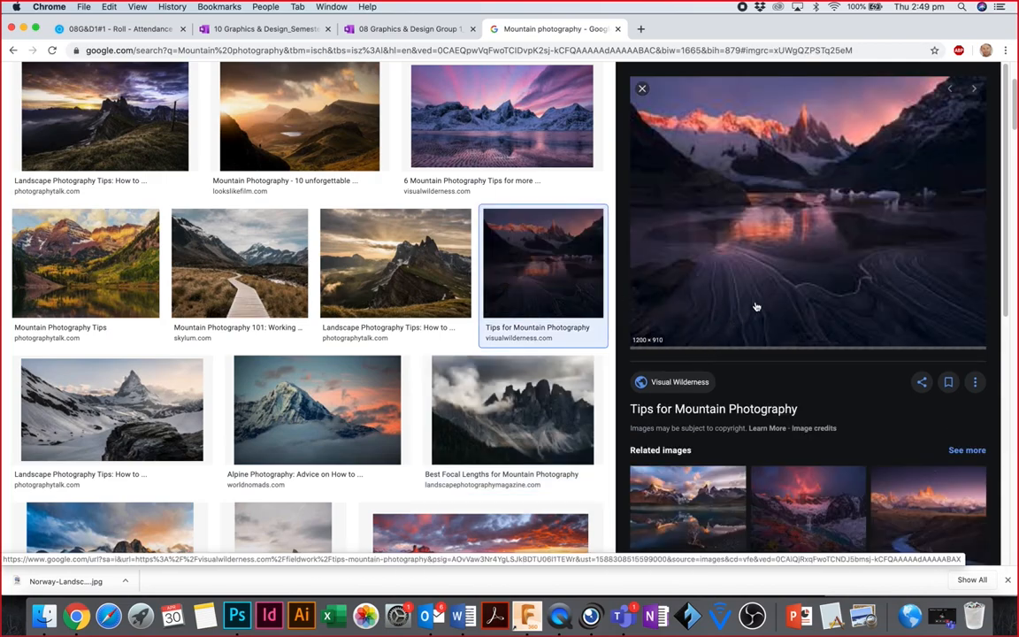
Step: Reopen the dark jagged peaks image from "Best Focal Lengths for Mountain Photography" and save it to the computer
left_click(455, 403)
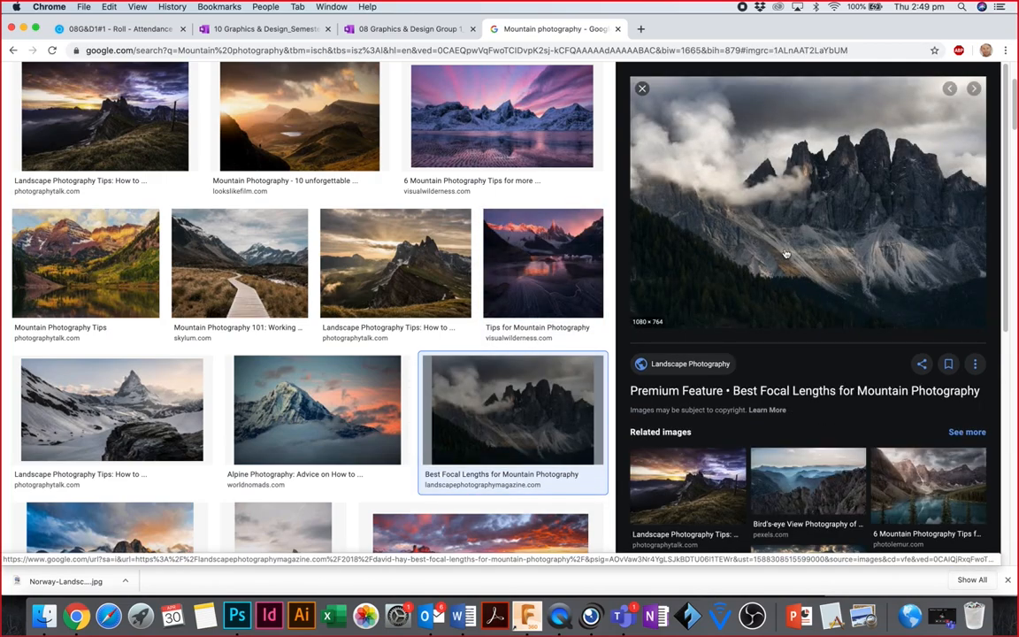
right_click(781, 257)
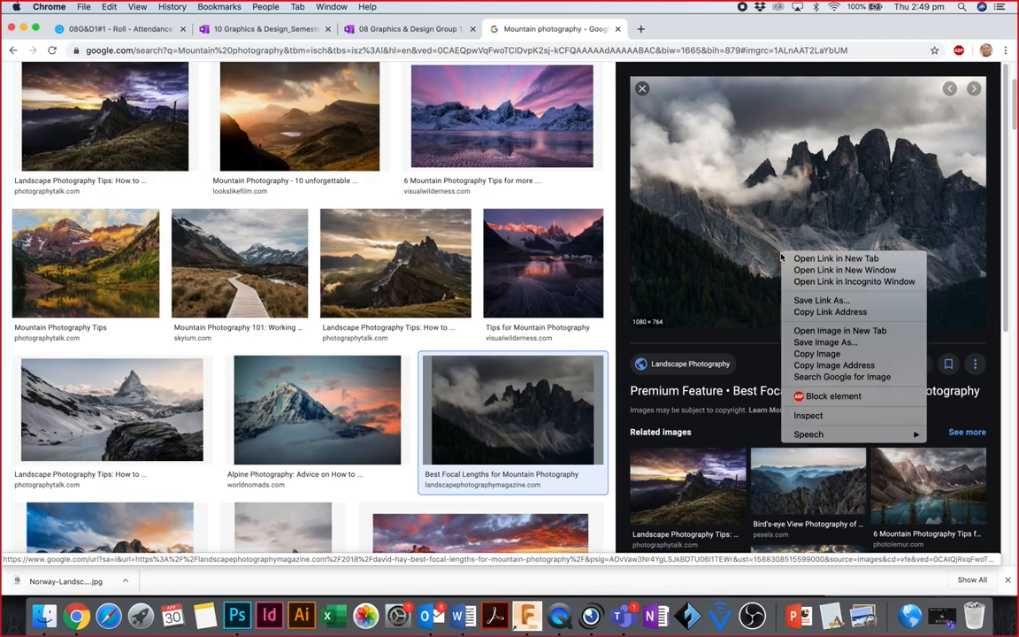
left_click(818, 341)
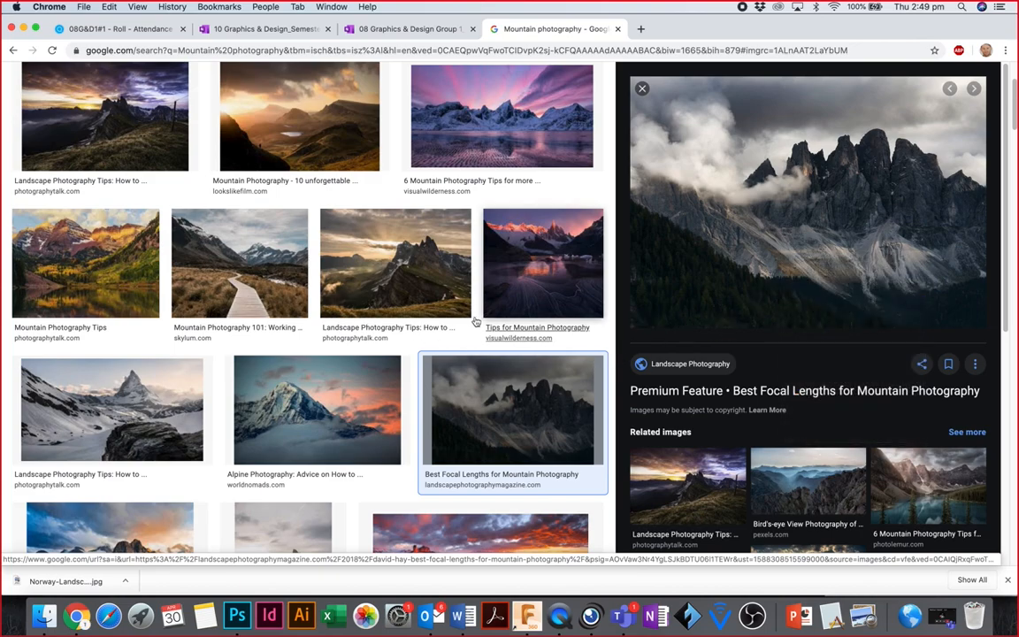
left_click(725, 353)
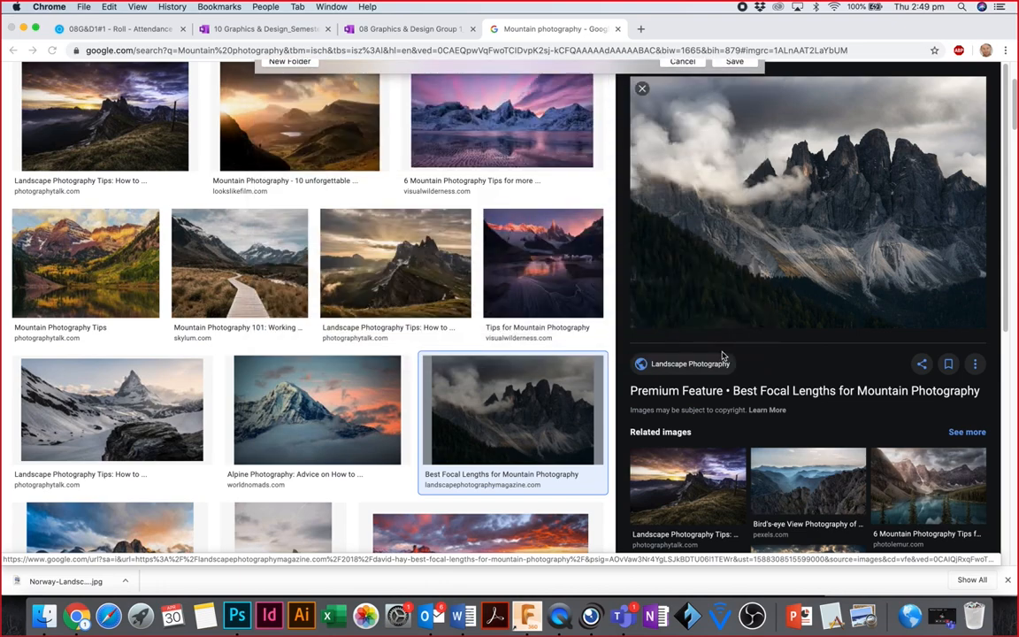
Step: Switch to Photoshop and select the 01 Red Hawk layer of the Untitled-1 poster
left_click(237, 614)
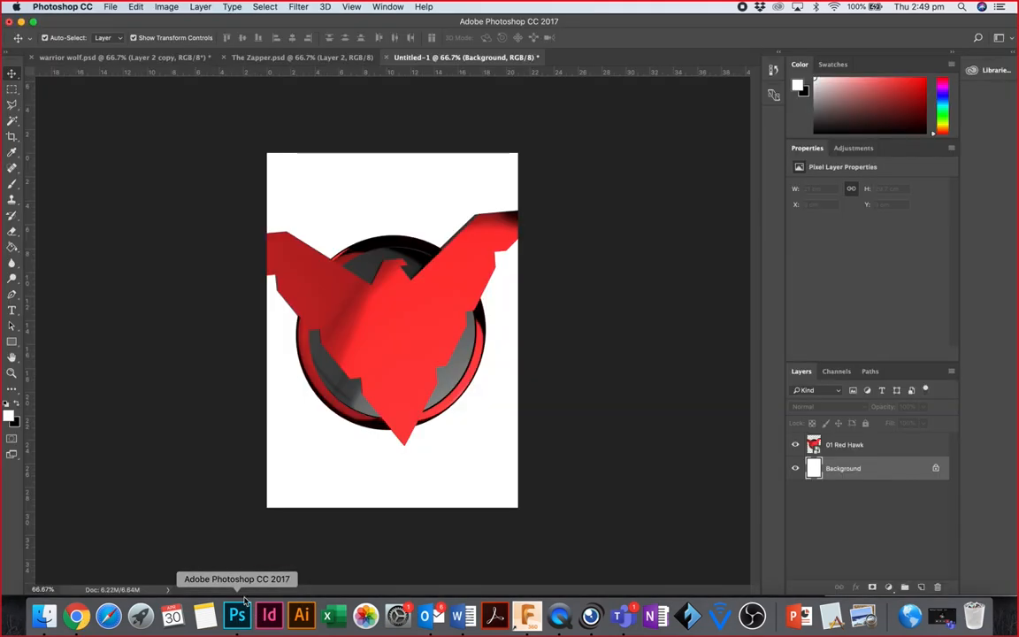
left_click(829, 446)
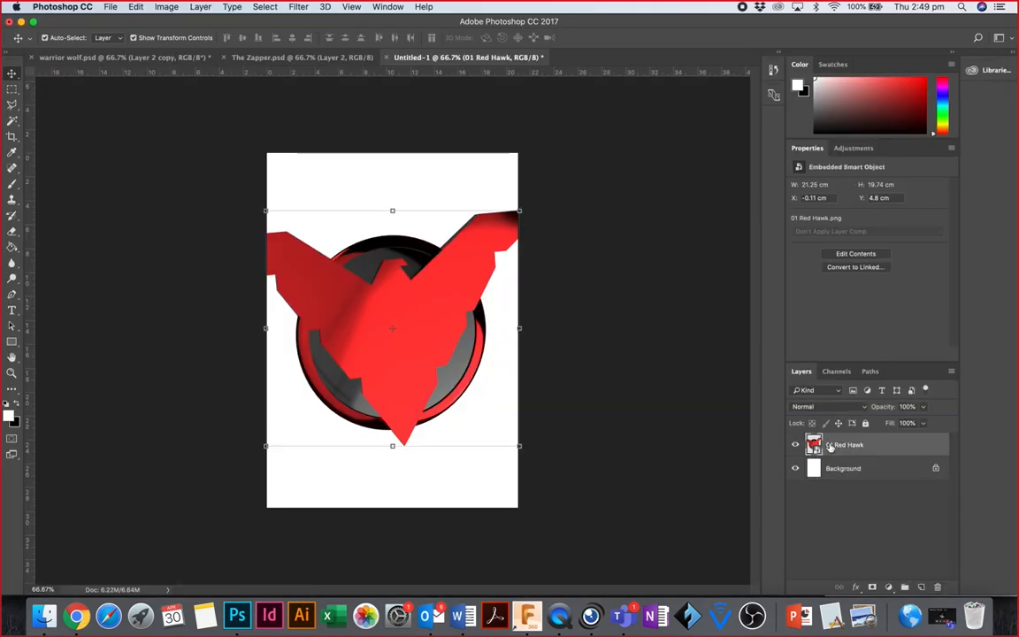
left_click(840, 471)
left_click(833, 447)
left_click(110, 8)
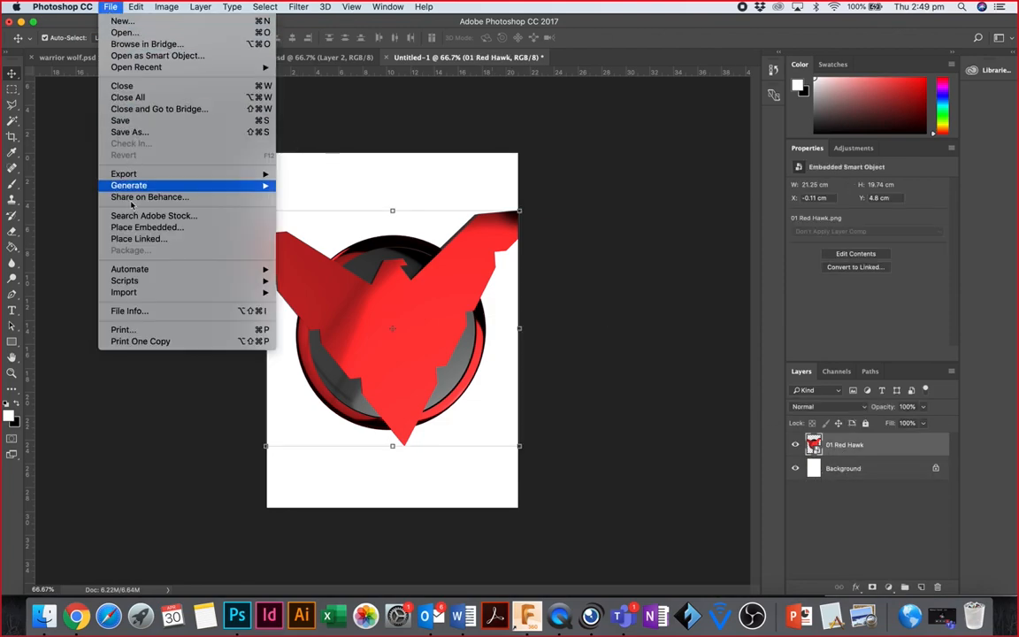
left_click(133, 239)
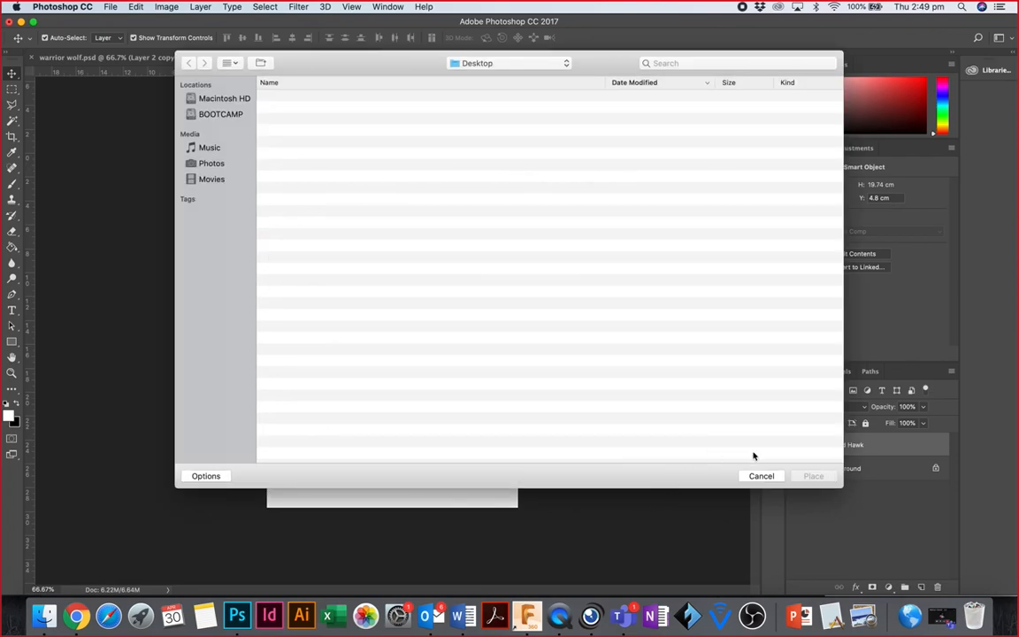
left_click(762, 475)
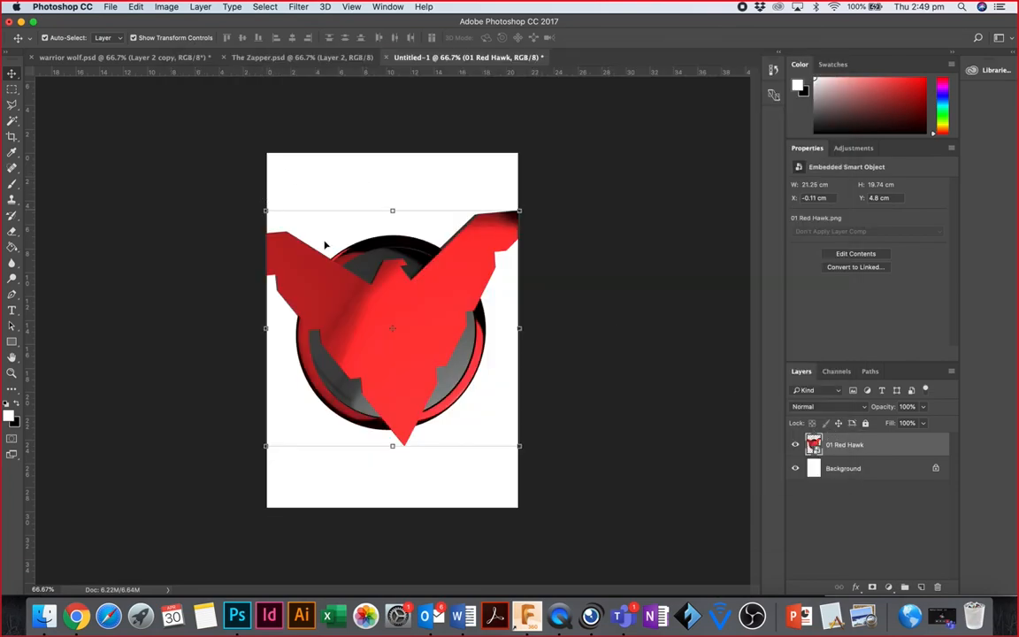
Step: Place Best-Focal-Lengths-for-Mountain-Photography.jpg from the Desktop into the poster as a linked image
left_click(111, 6)
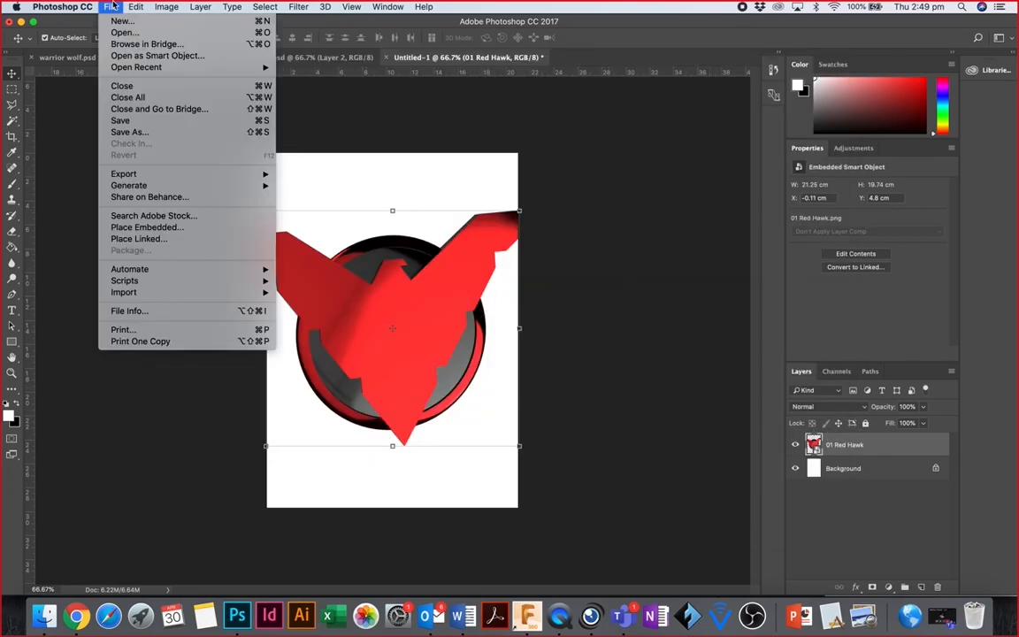
left_click(160, 239)
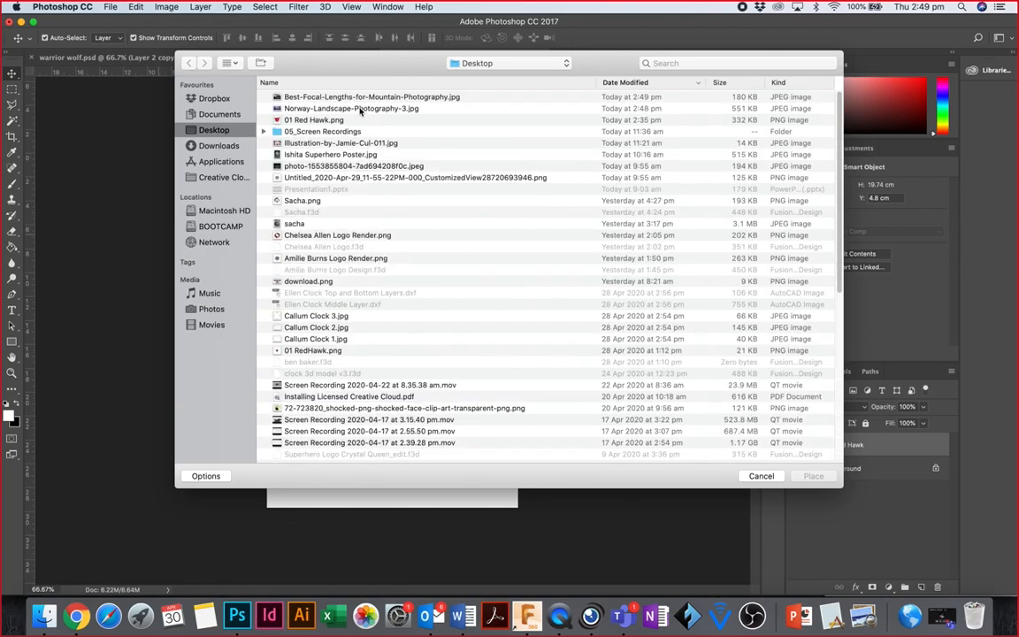
left_click(323, 97)
key("Return")
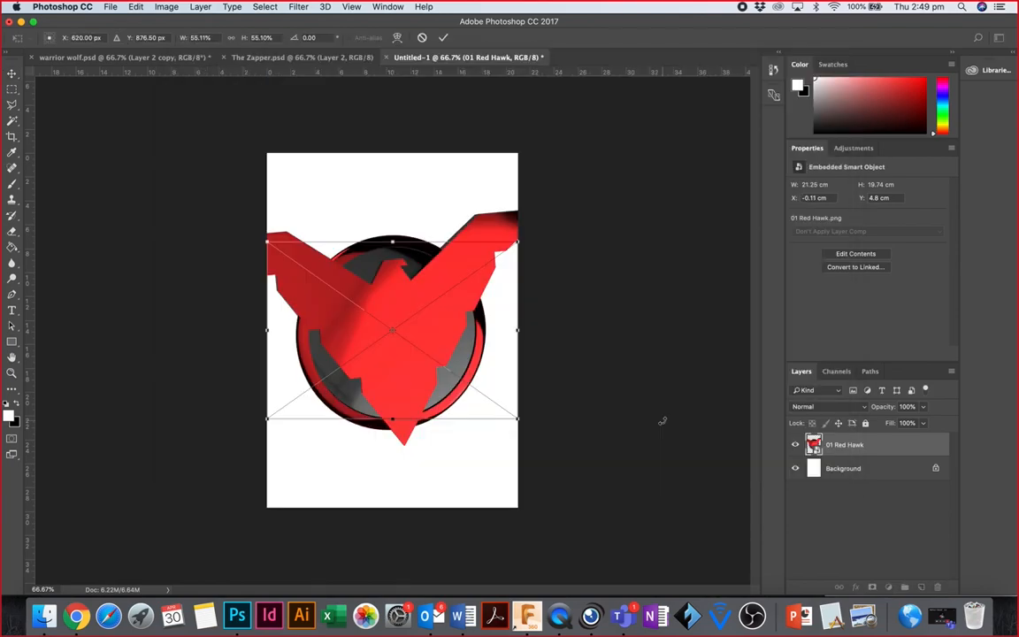
Step: Enlarge the placed mountain photo to about 47.9 by 32.1 cm and shift it left so the peaks fill the page
left_click_drag(517, 418, 682, 518)
left_click_drag(267, 239, 108, 133)
left_click_drag(456, 263, 360, 259)
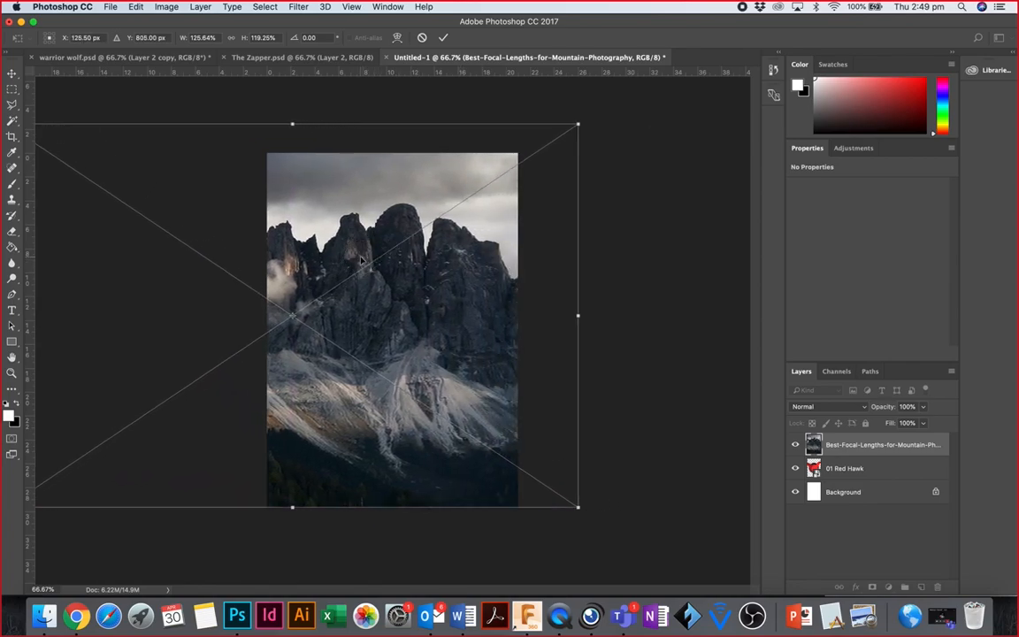
key("Return")
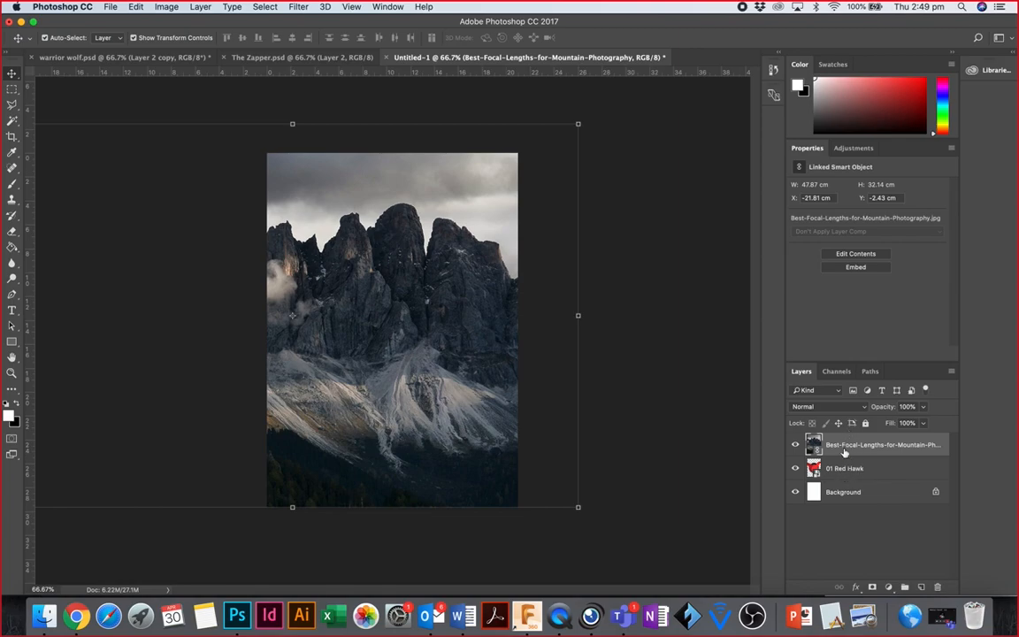
Step: Move the mountain photo layer beneath the 01 Red Hawk layer and scale it down to about 44.4 by 29.8 cm
left_click_drag(843, 452, 840, 474)
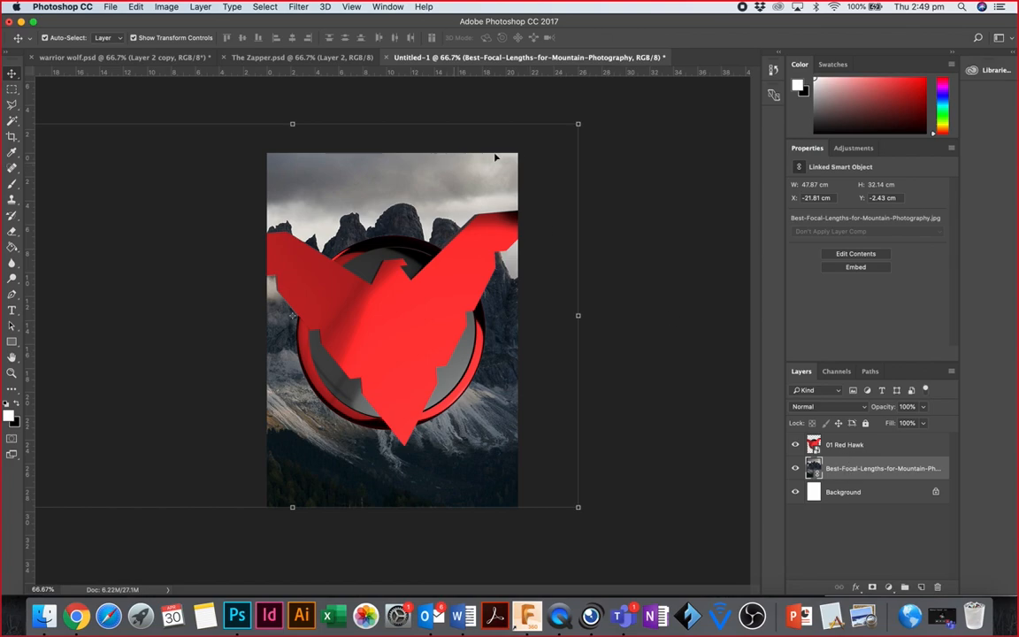
left_click_drag(575, 125, 536, 155)
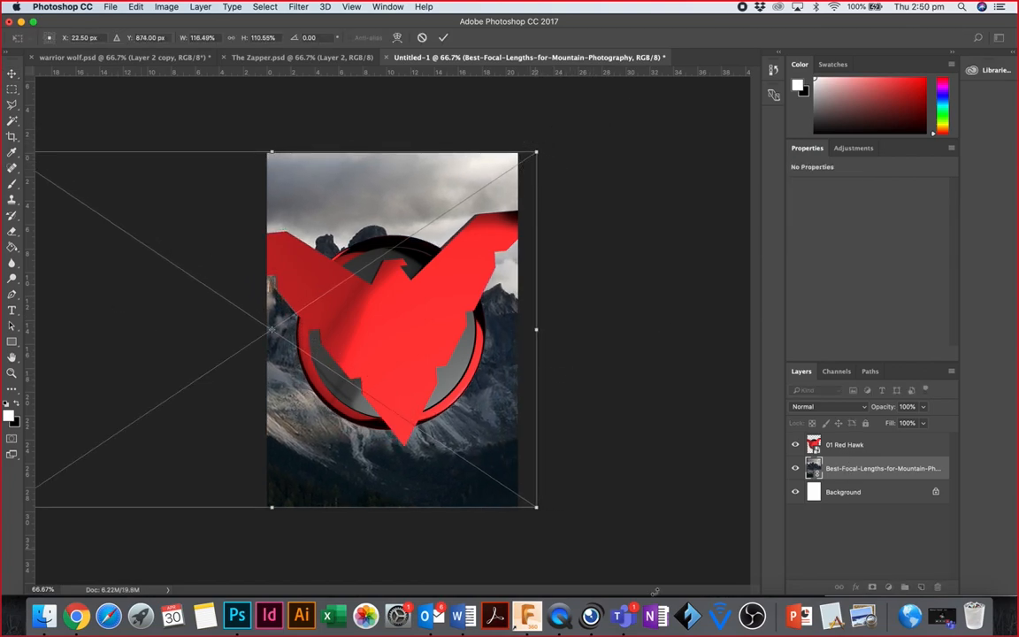
key("Return")
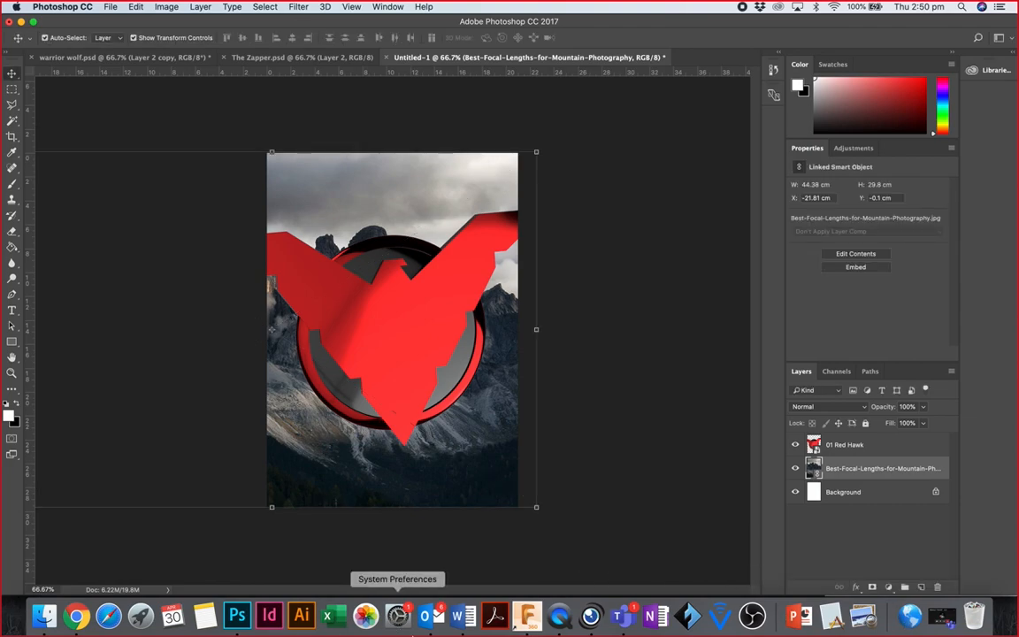
Step: Switch to Microsoft Teams to read the class's replies in the meeting chat and return to Photoshop
left_click(623, 616)
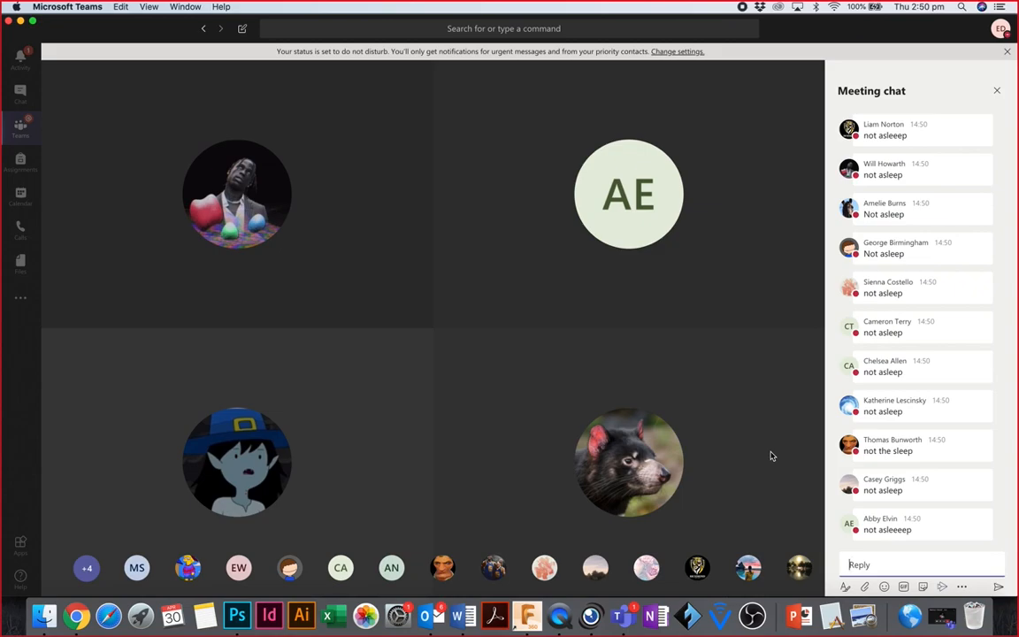
scroll(971, 243, "up", 5)
scroll(971, 243, "down", 4)
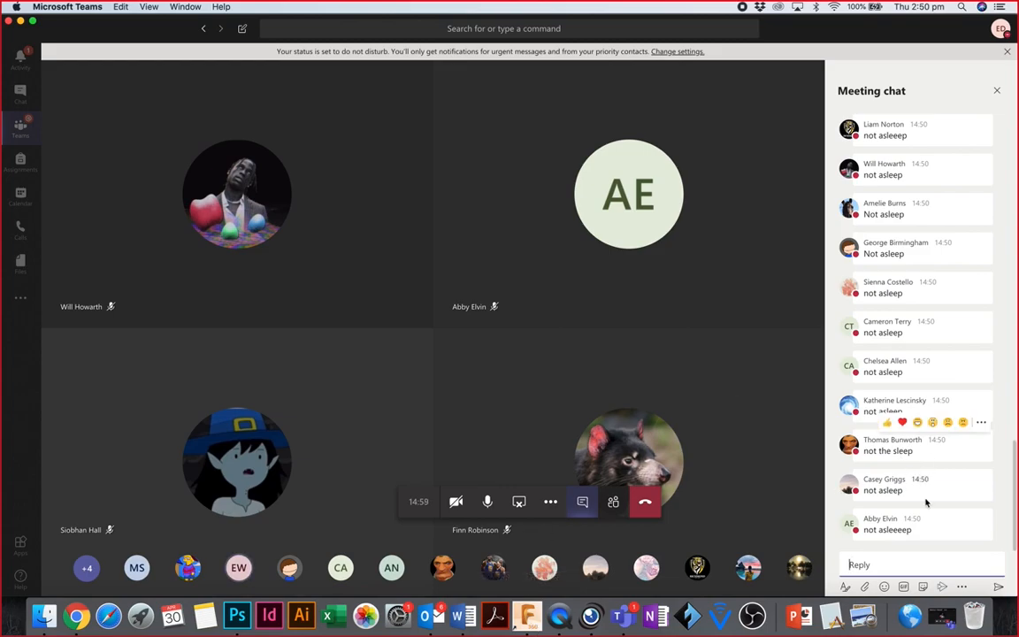
left_click(237, 616)
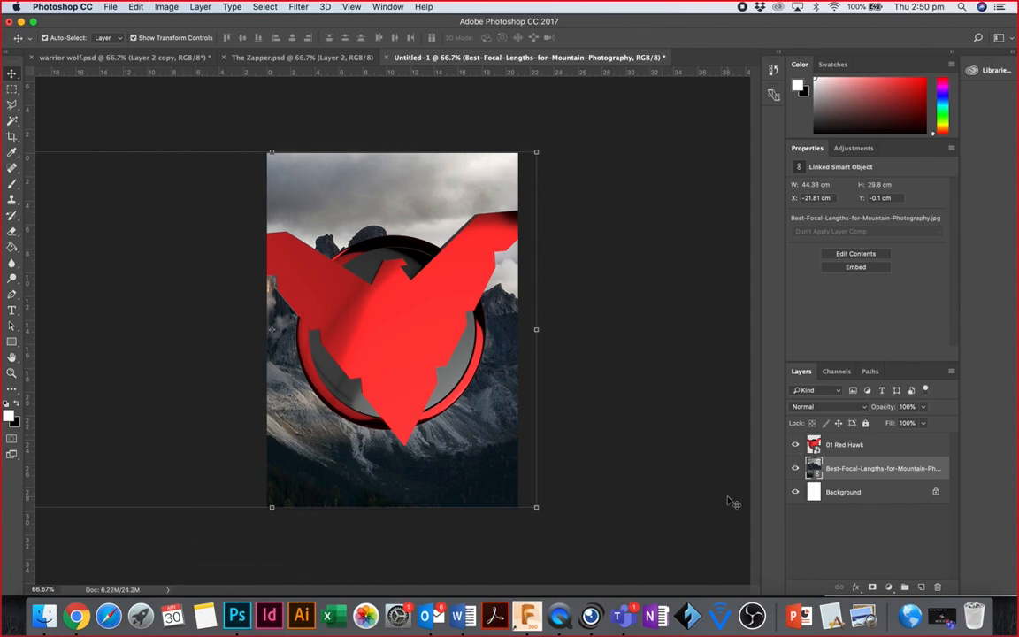
Step: Hide and show the mountain photo layer and the 01 Red Hawk layer in turn
left_click(857, 444)
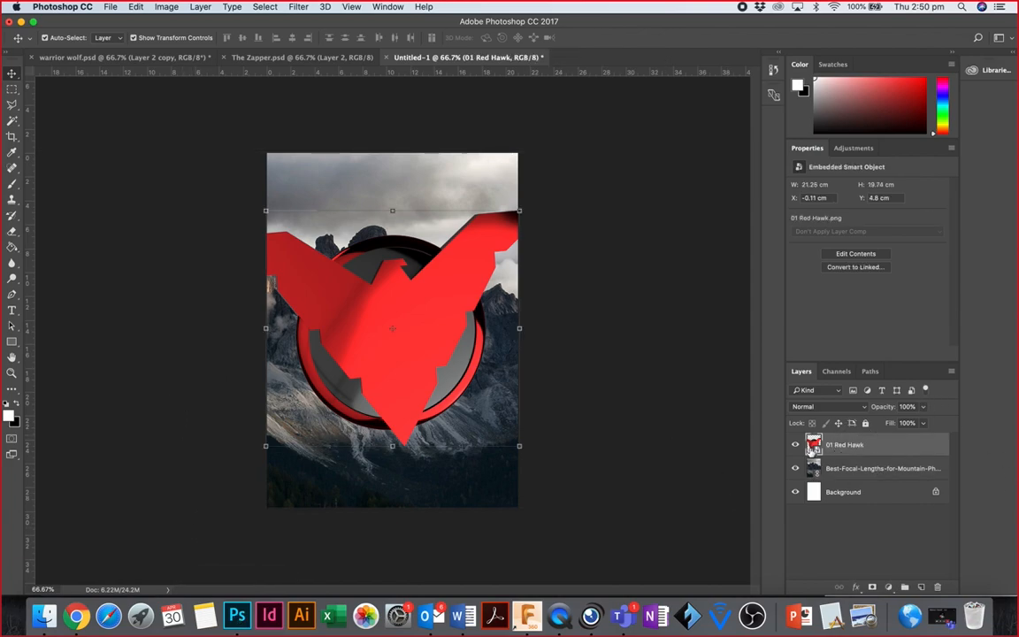
left_click(794, 468)
left_click(793, 470)
left_click(795, 445)
left_click(795, 445)
Step: Move the Red Hawk logo up the poster to leave room beneath it, and deselect it
left_click_drag(412, 298, 392, 287)
left_click(209, 252)
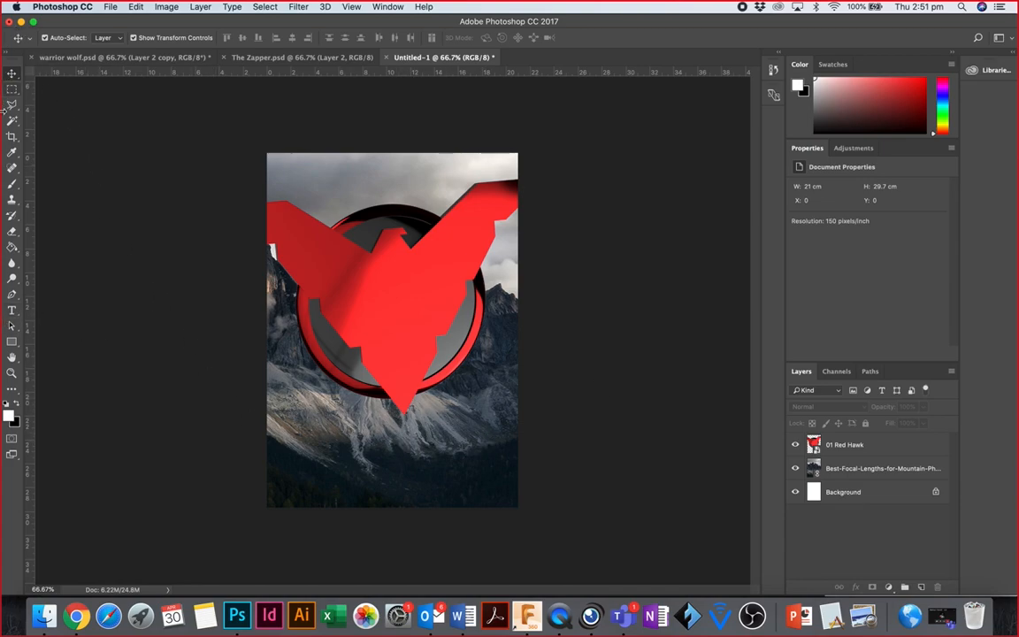
Step: Add a text layer with random uppercase placeholder letters on the poster below the hawk logo
left_click(13, 311)
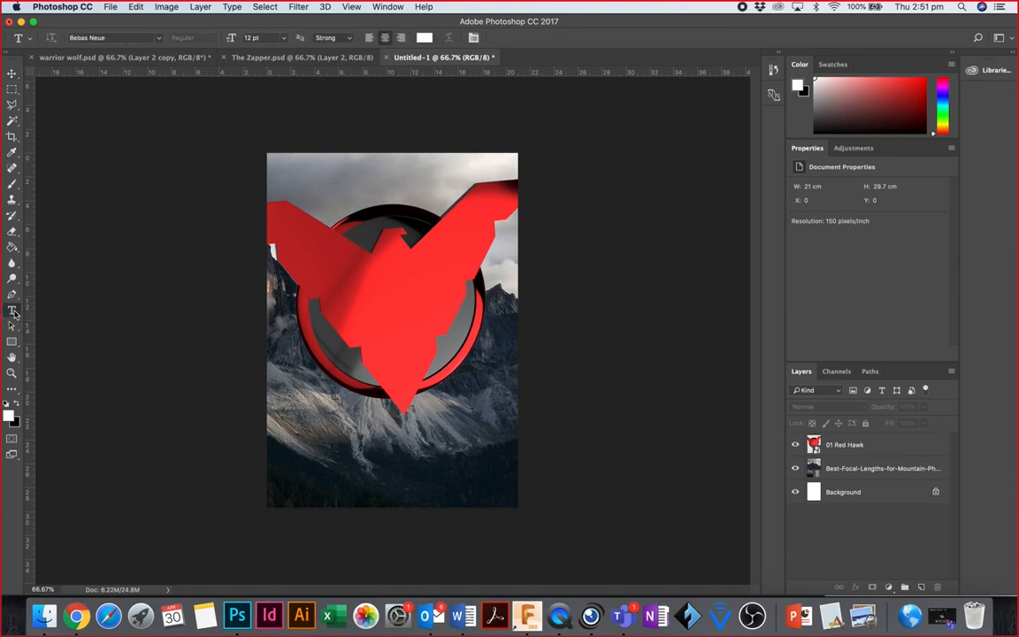
left_click(396, 454)
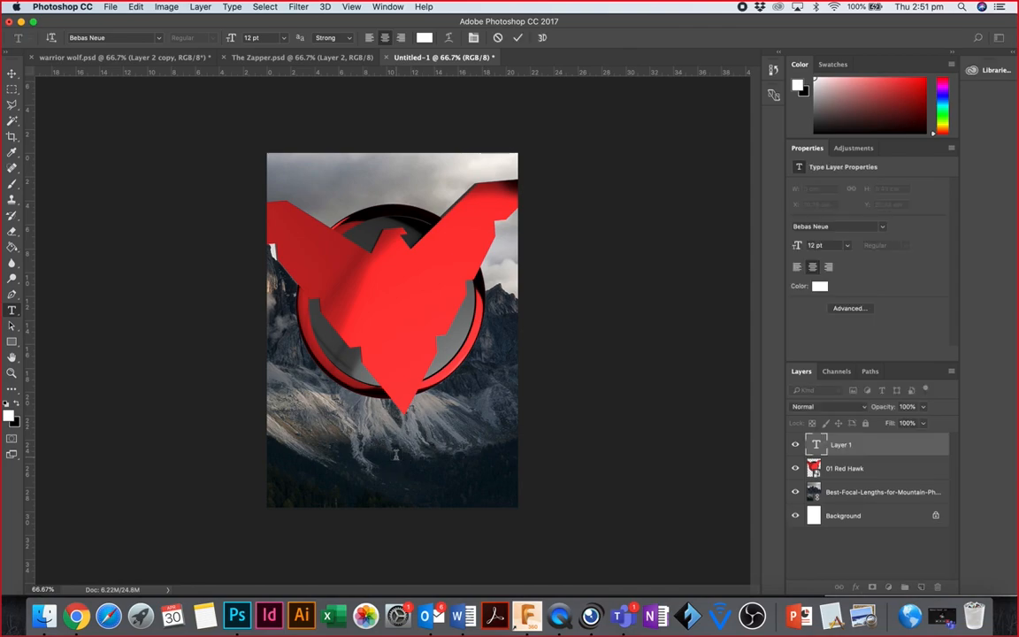
type("KAS KADI AHHAK")
Step: Try the placeholder text in Arial Black and settle on the font Fatherland Faker
left_click_drag(380, 454, 426, 459)
left_click(407, 456)
key("super+a")
left_click(144, 37)
scroll(176, 288, "down", 2)
left_click(176, 291)
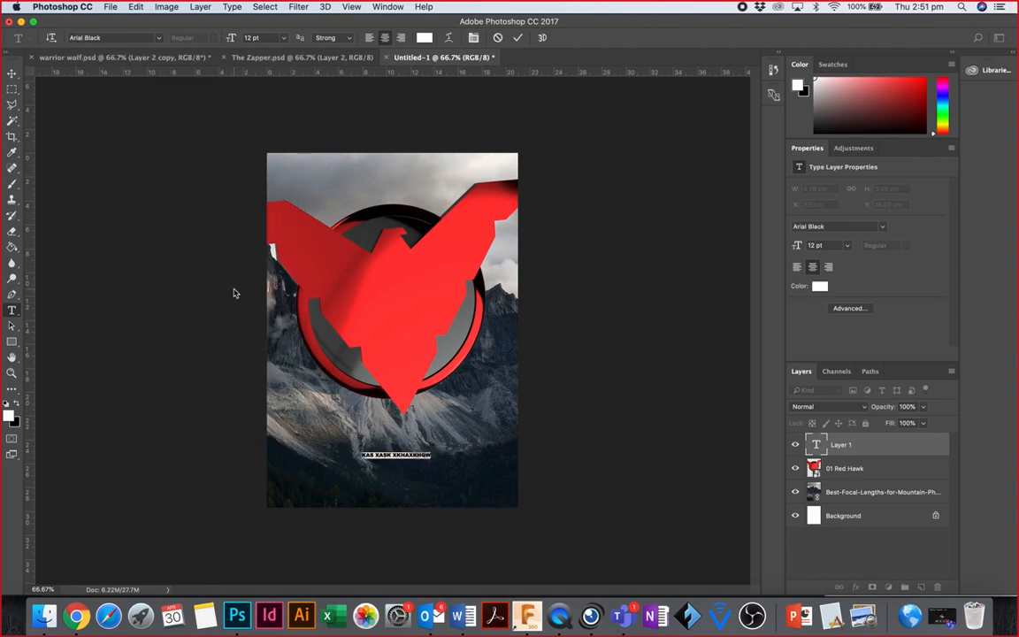
left_click(140, 37)
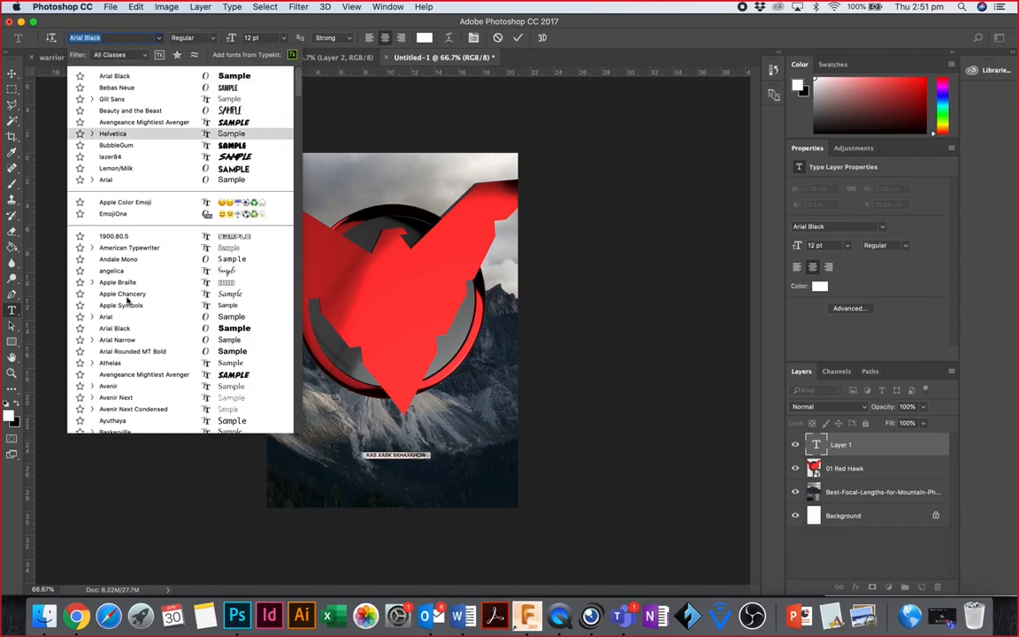
scroll(130, 265, "down", 5)
scroll(128, 314, "down", 3)
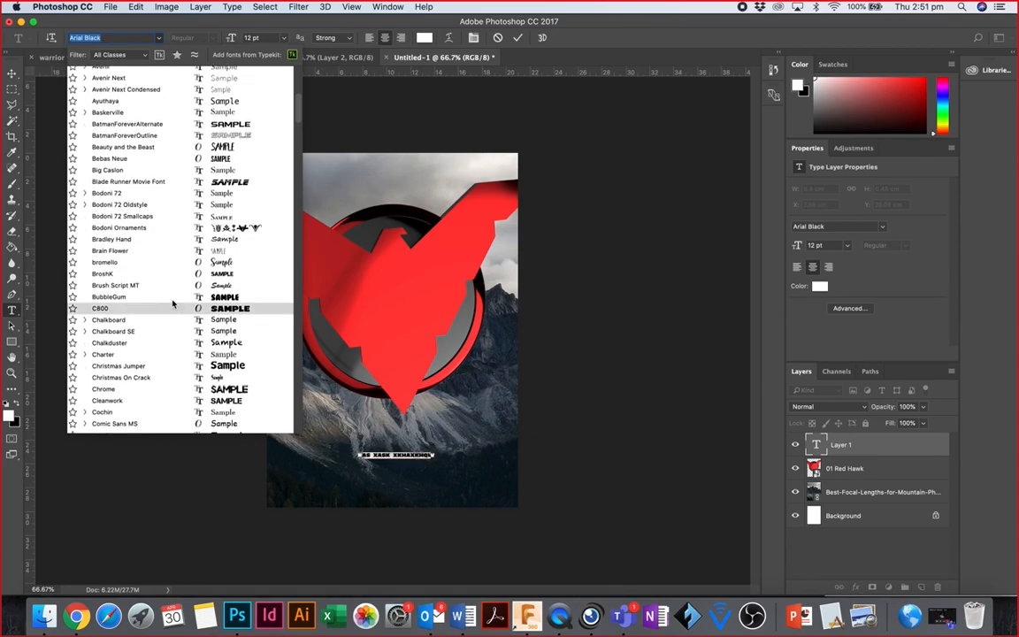
scroll(182, 349, "down", 5)
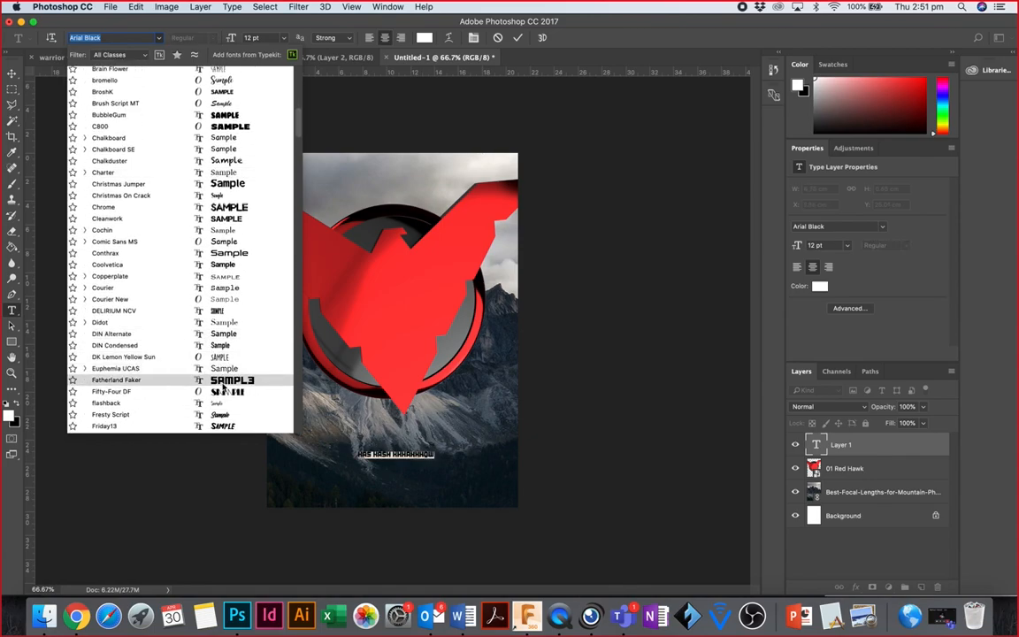
left_click(221, 381)
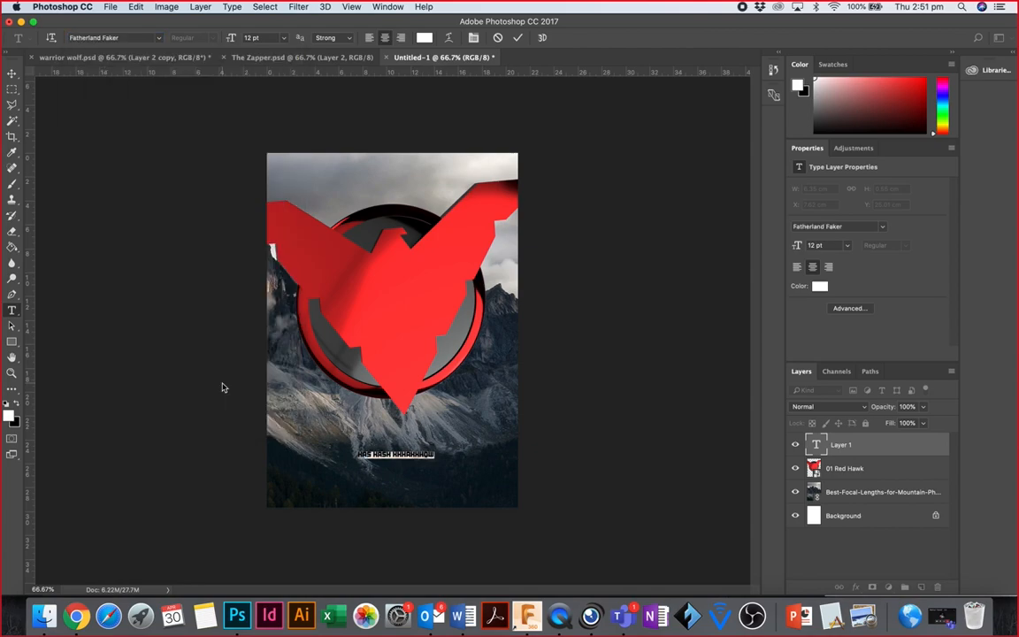
Step: Replace the placeholder text with RED HAWK and set its font size to 72 pt
key("BackSpace")
type("RED HAWK")
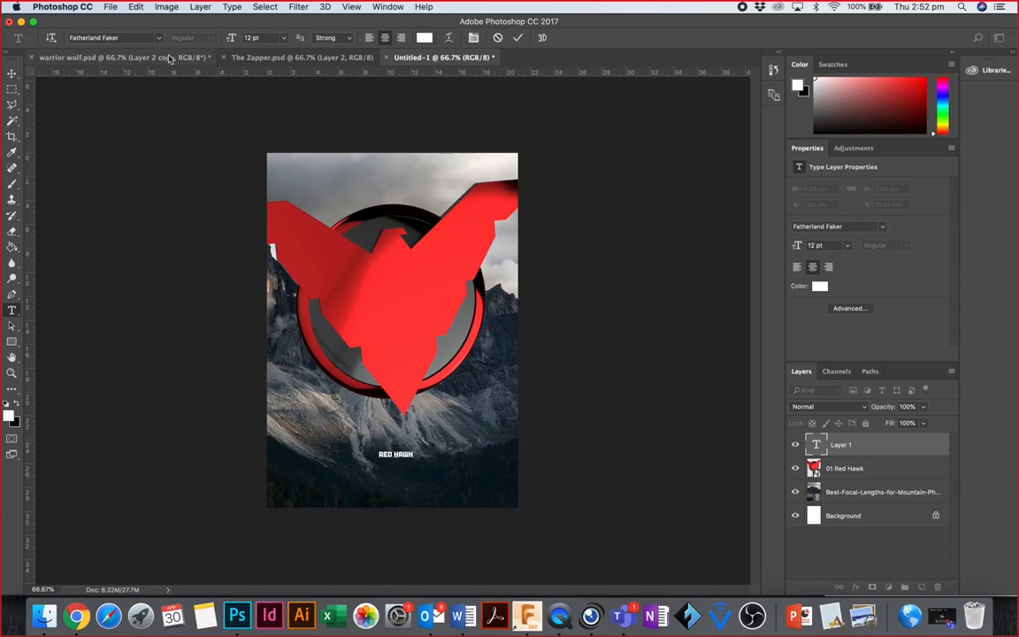
left_click(104, 37)
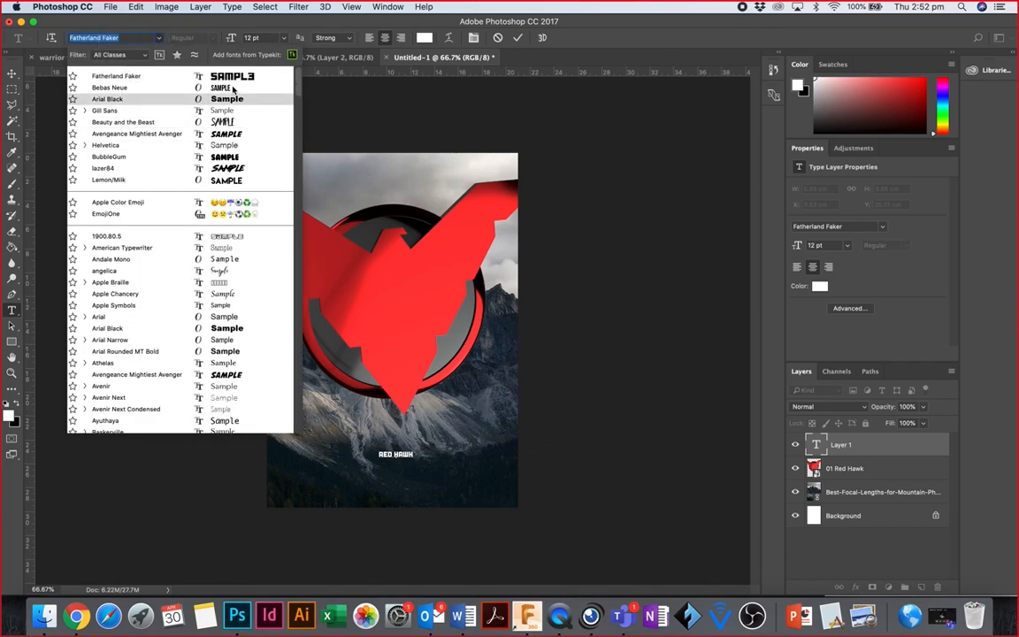
left_click(414, 468)
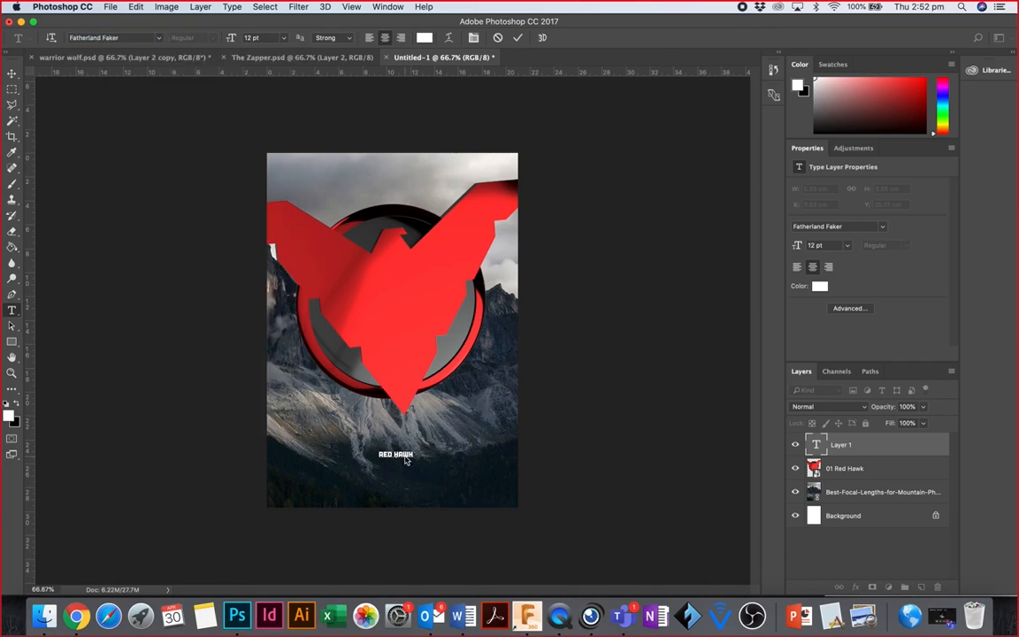
left_click(283, 37)
left_click(263, 191)
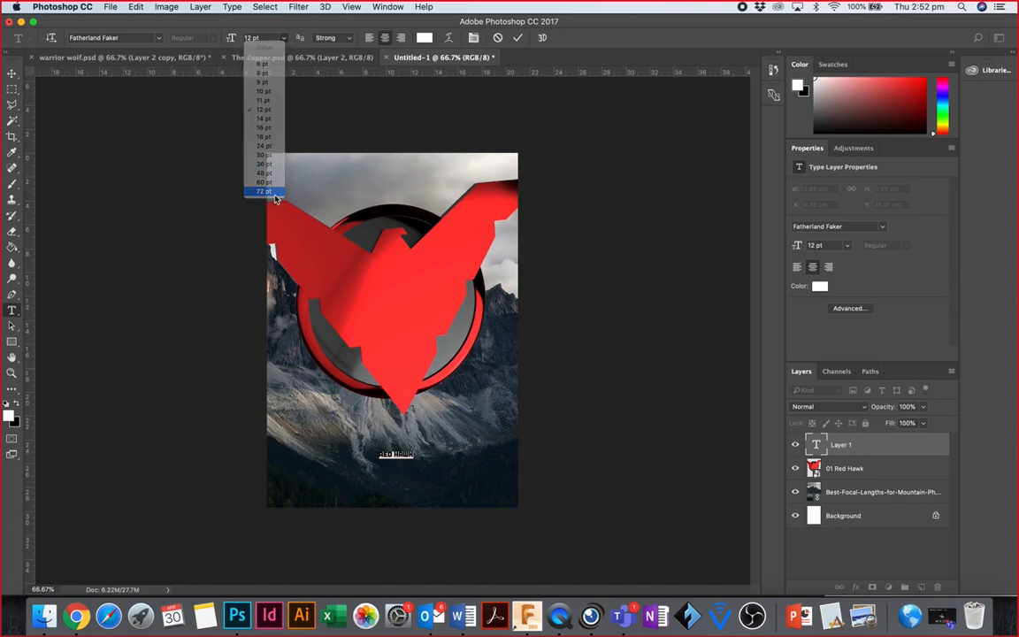
left_click(13, 87)
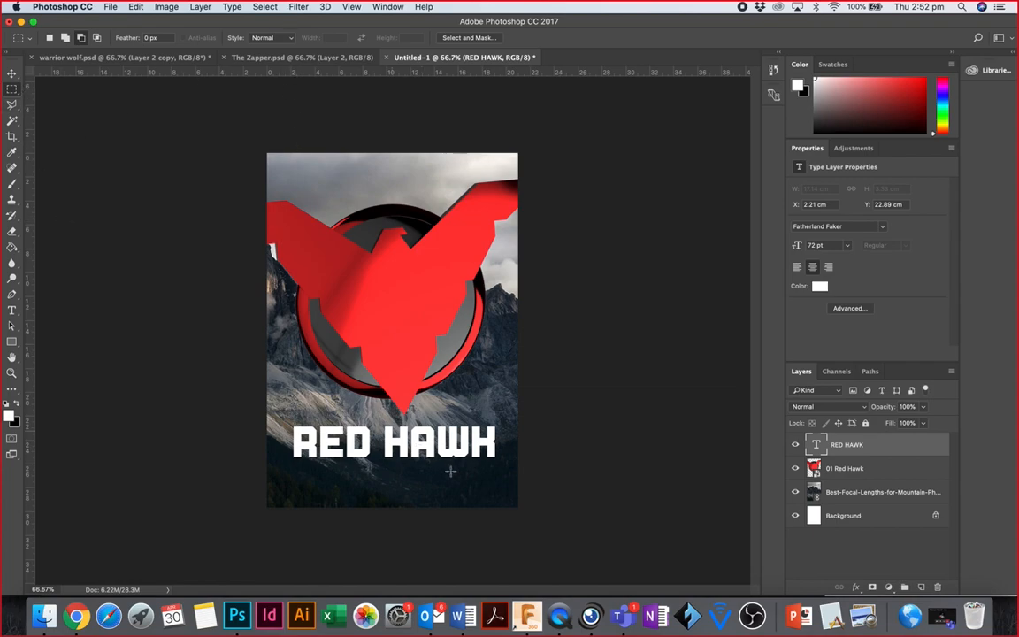
Step: Recolour the whole RED HAWK title to the bright red f30808
left_click(11, 310)
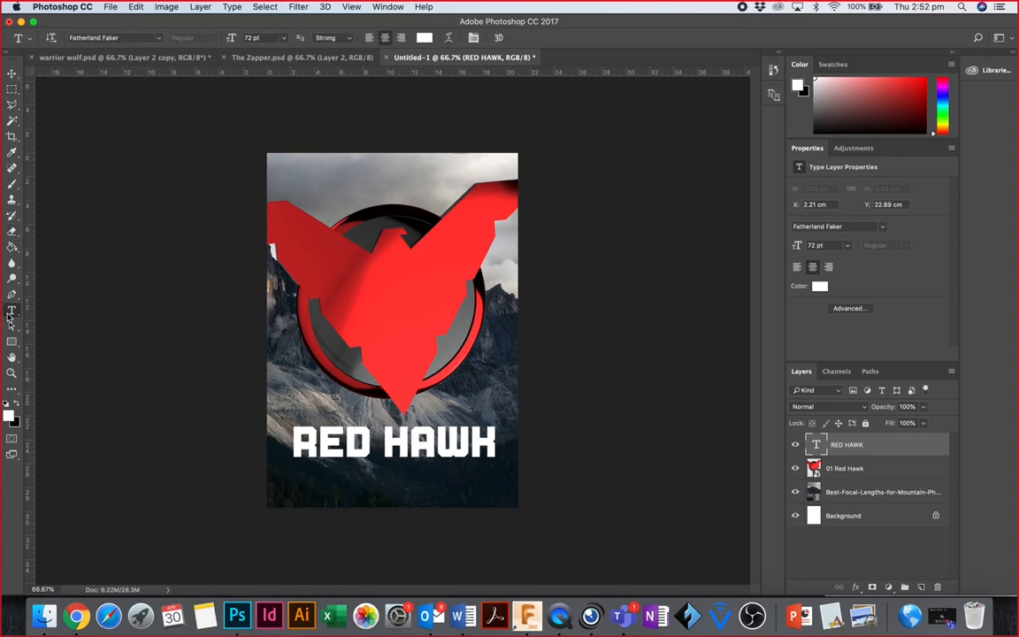
triple_click(408, 446)
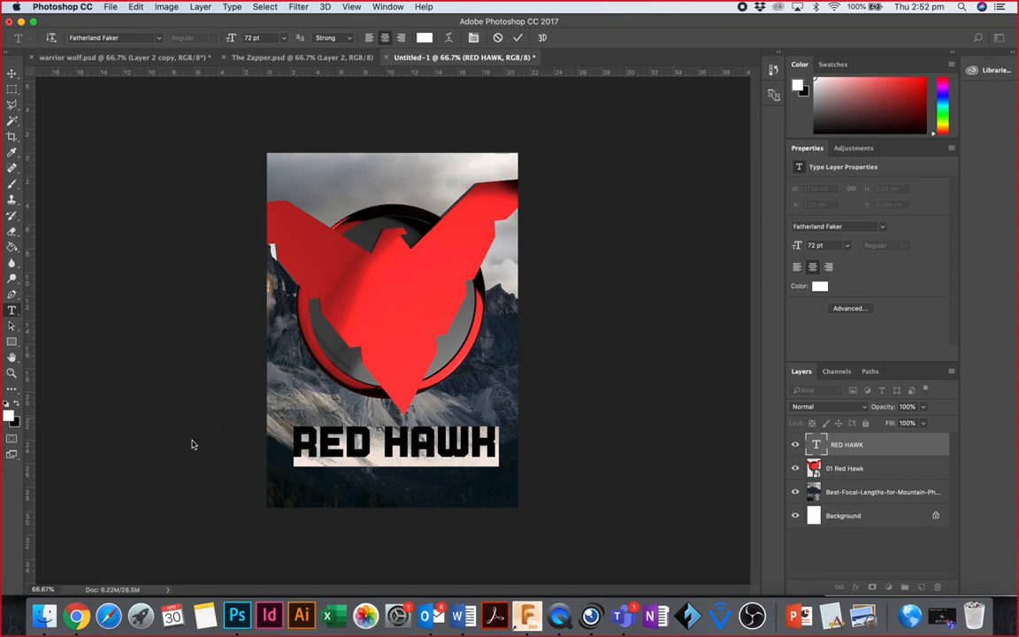
left_click(9, 413)
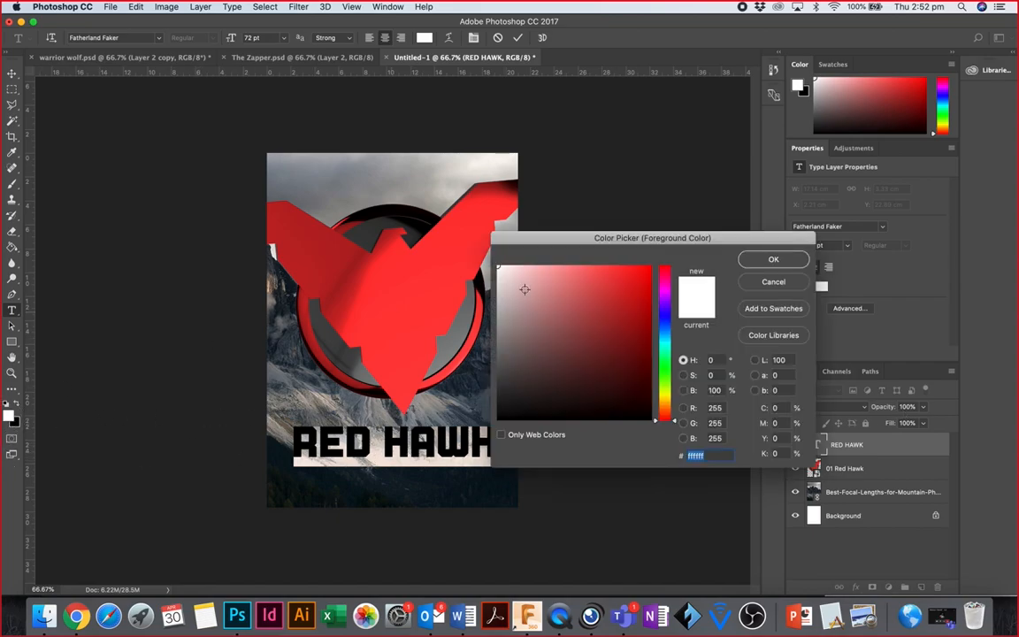
left_click(648, 266)
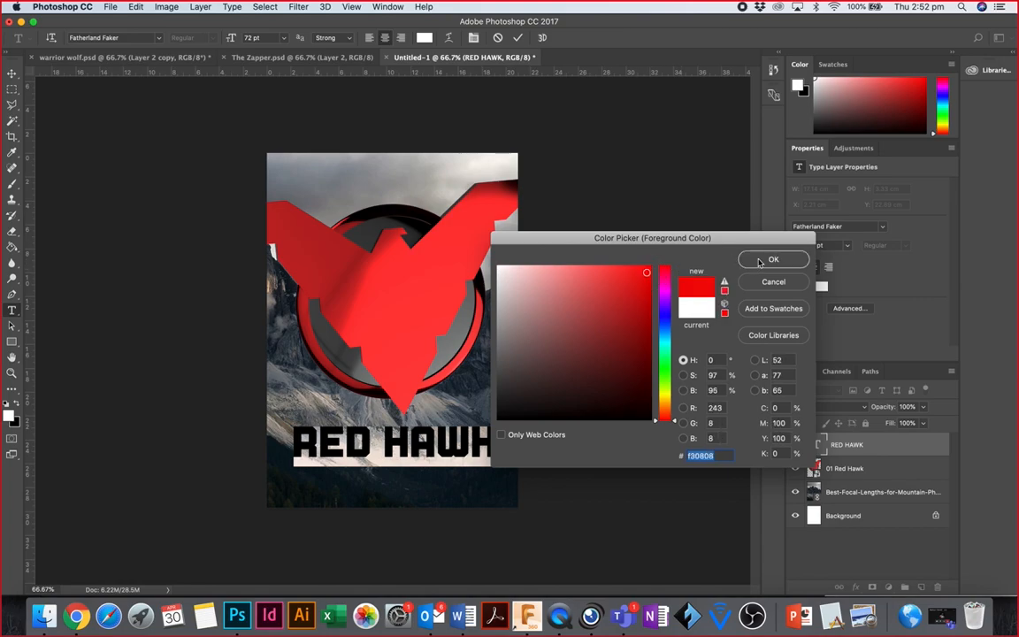
key("Return")
left_click(11, 72)
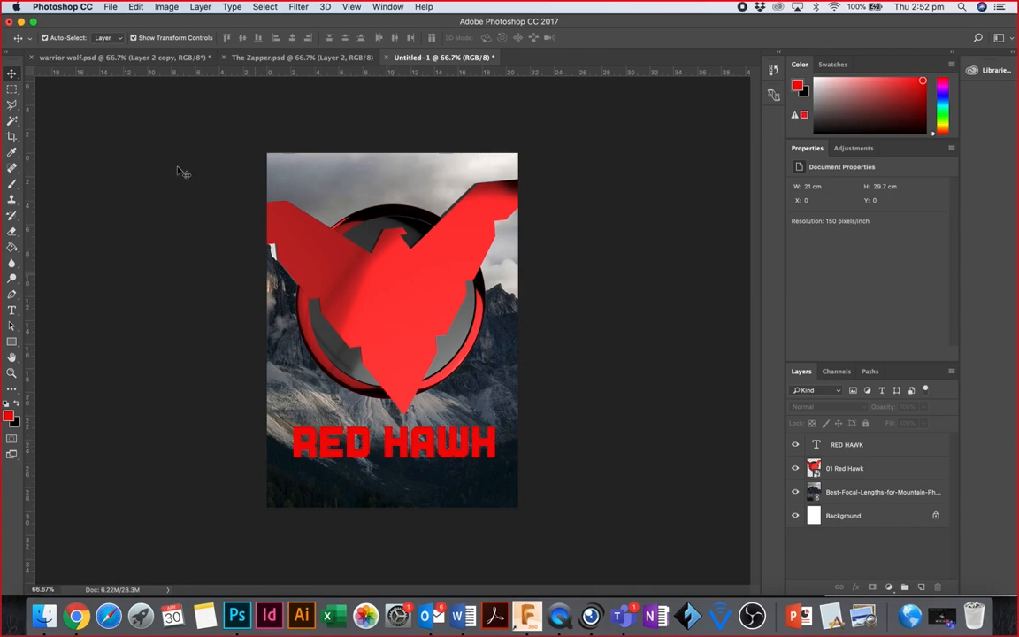
Step: Start a new text layer below the RED HAWK title and set its font to Gill Sans at 30 pt
left_click(12, 310)
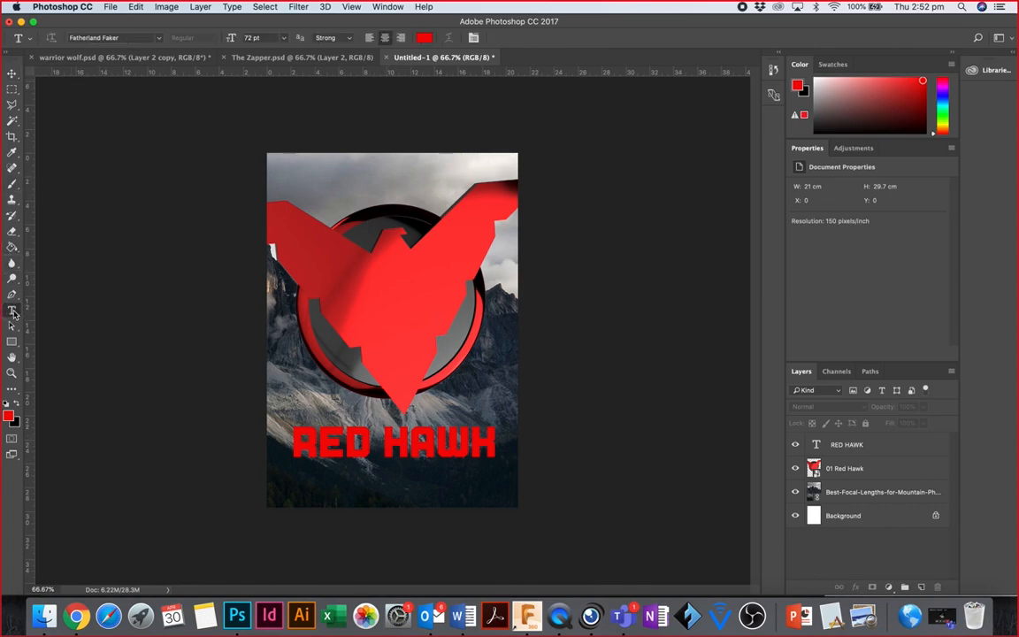
left_click(383, 482)
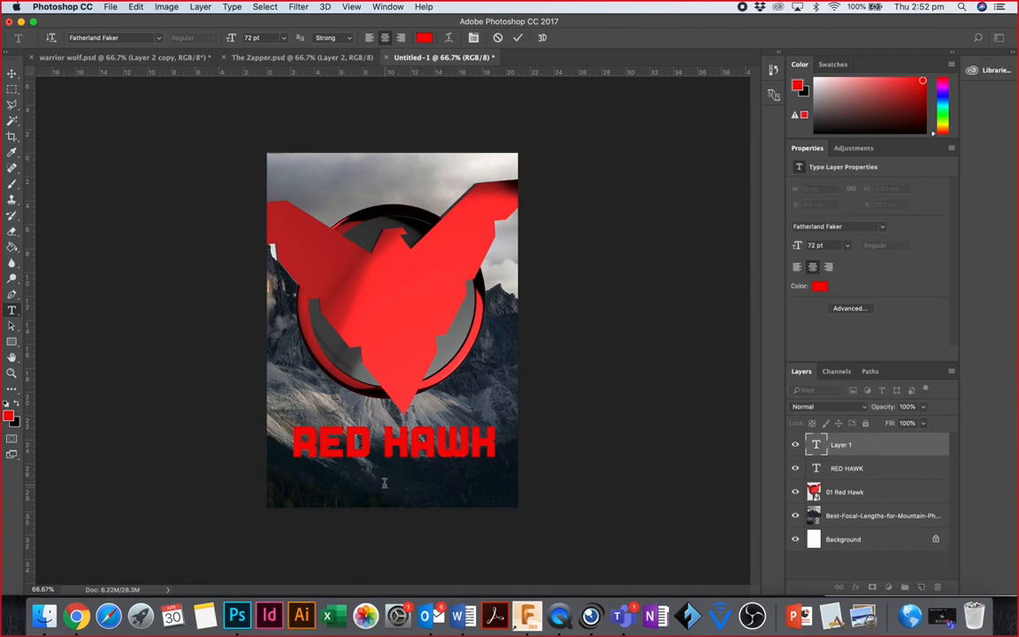
left_click(283, 38)
left_click(270, 167)
left_click(141, 37)
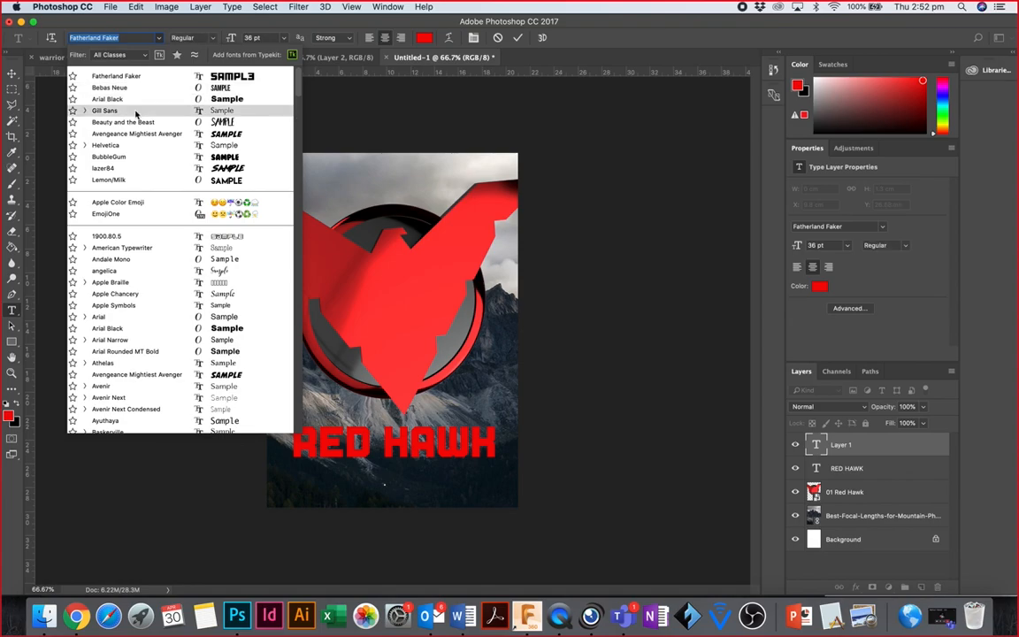
left_click(130, 110)
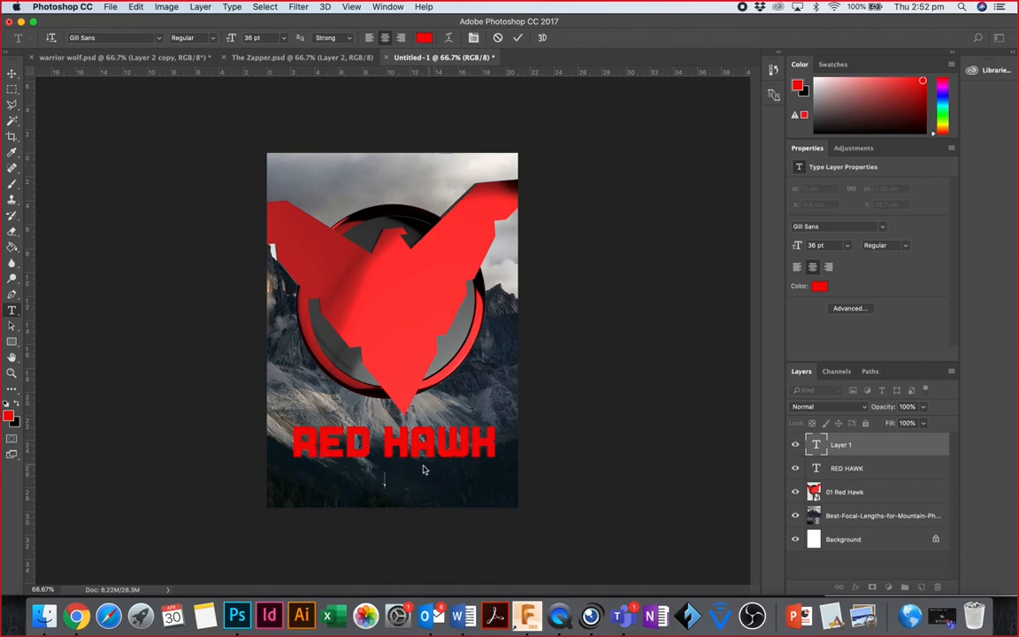
left_click(281, 39)
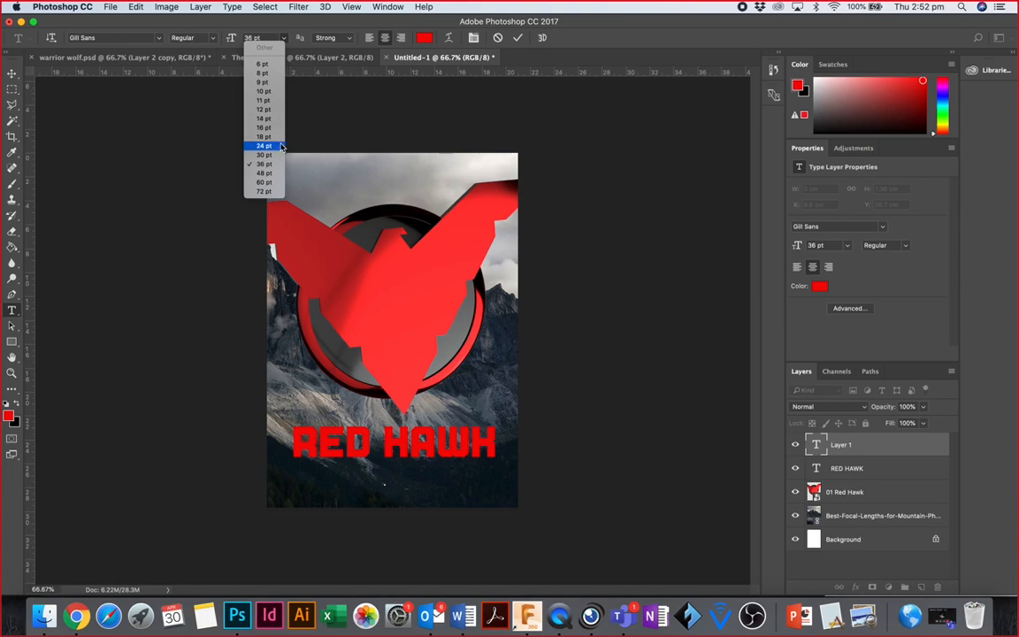
left_click(279, 156)
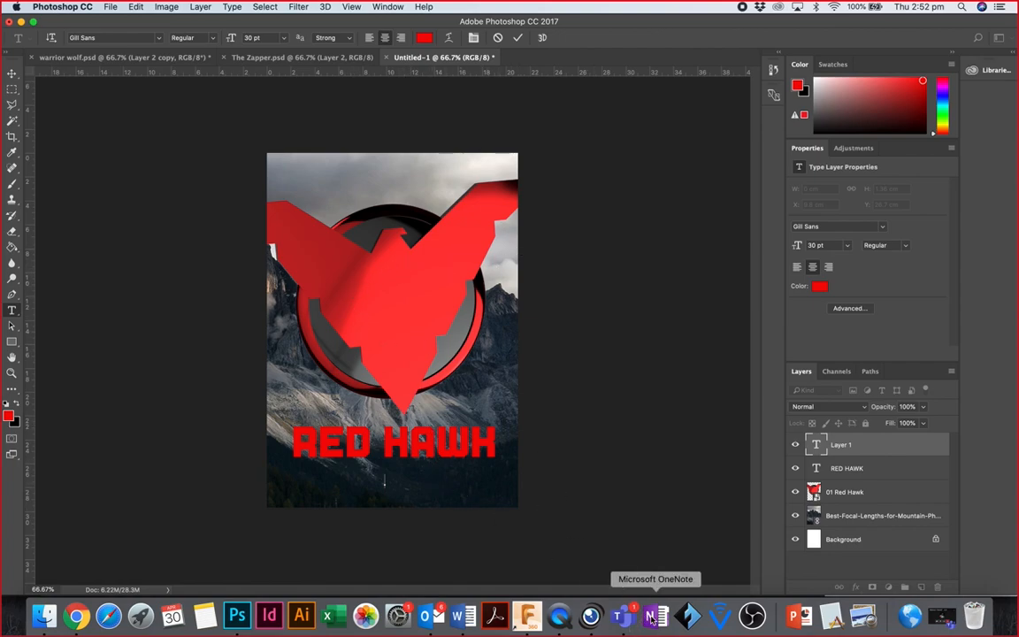
Step: Switch to Microsoft Teams to read the class's tagline suggestions in the meeting chat, and return to Photoshop
left_click(623, 614)
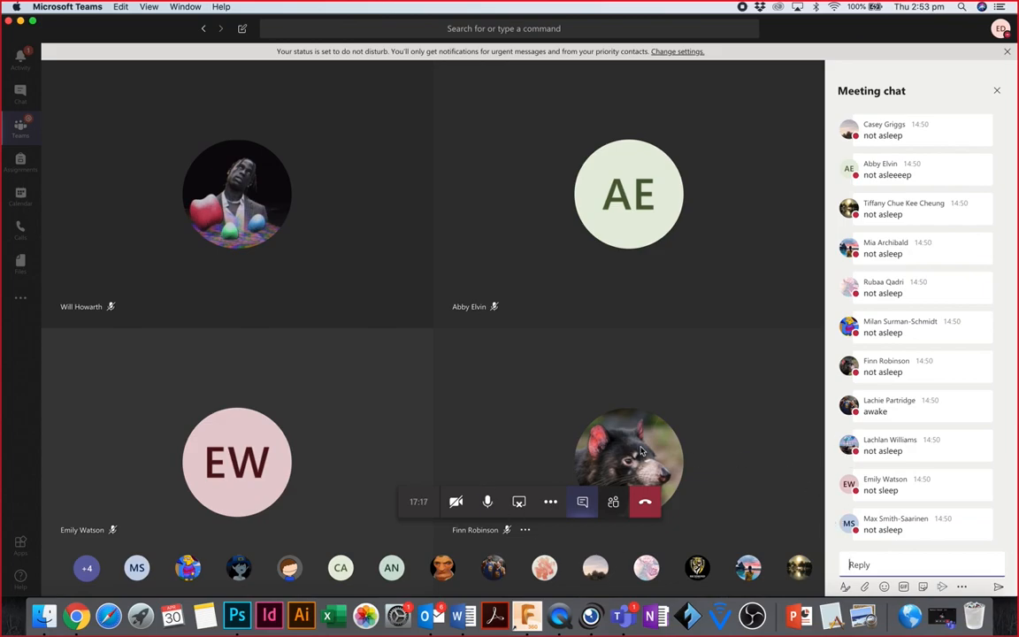
left_click(238, 614)
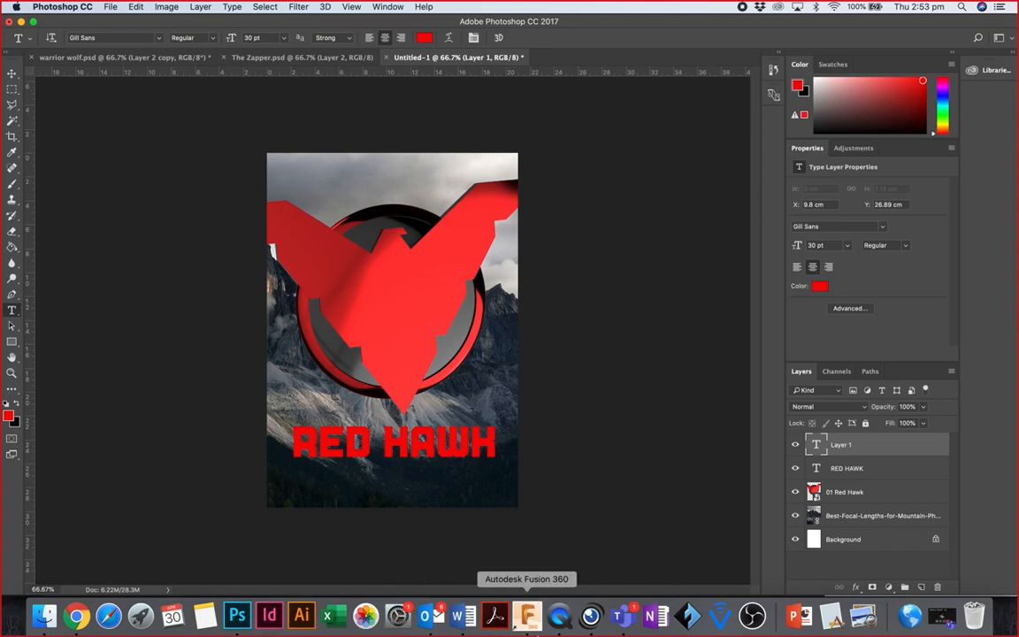
left_click(622, 617)
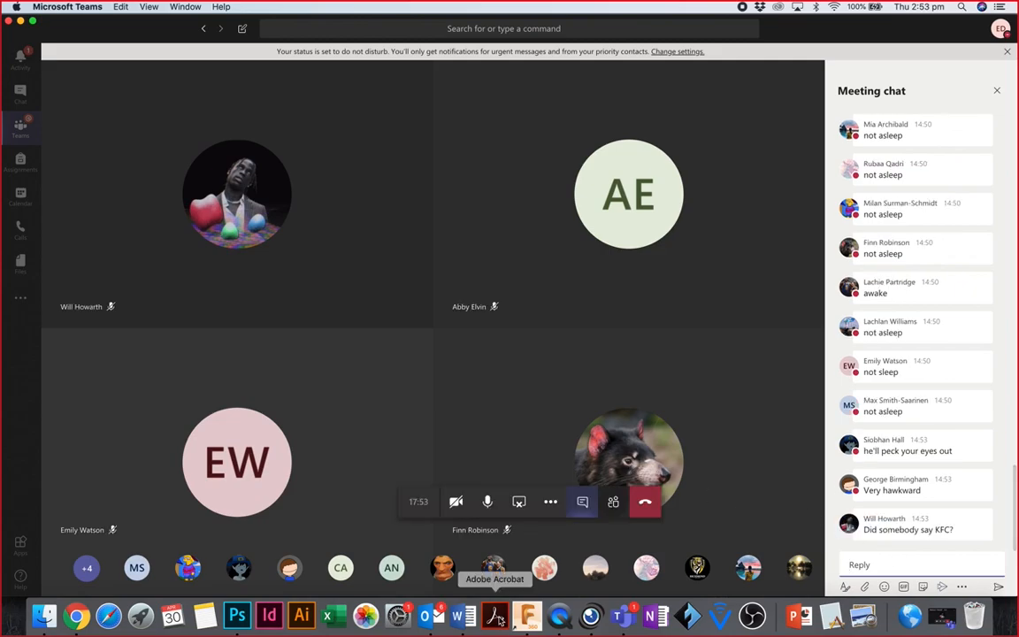
left_click(237, 615)
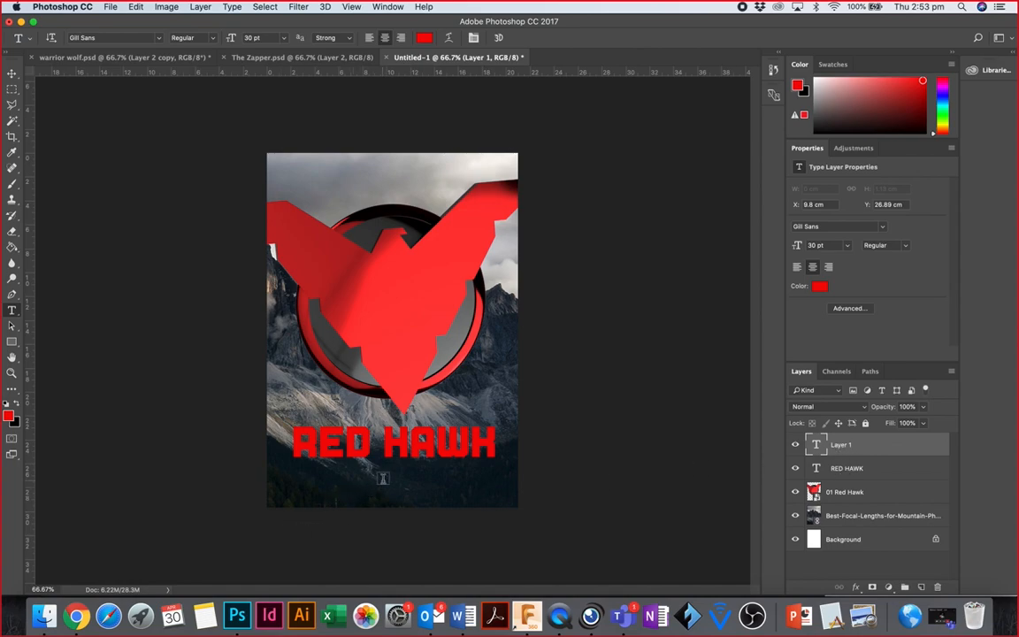
Step: Add the tagline HE'LL PEAK YOUR EYES OUT! as a text layer below the RED HAWK title
left_click(379, 476)
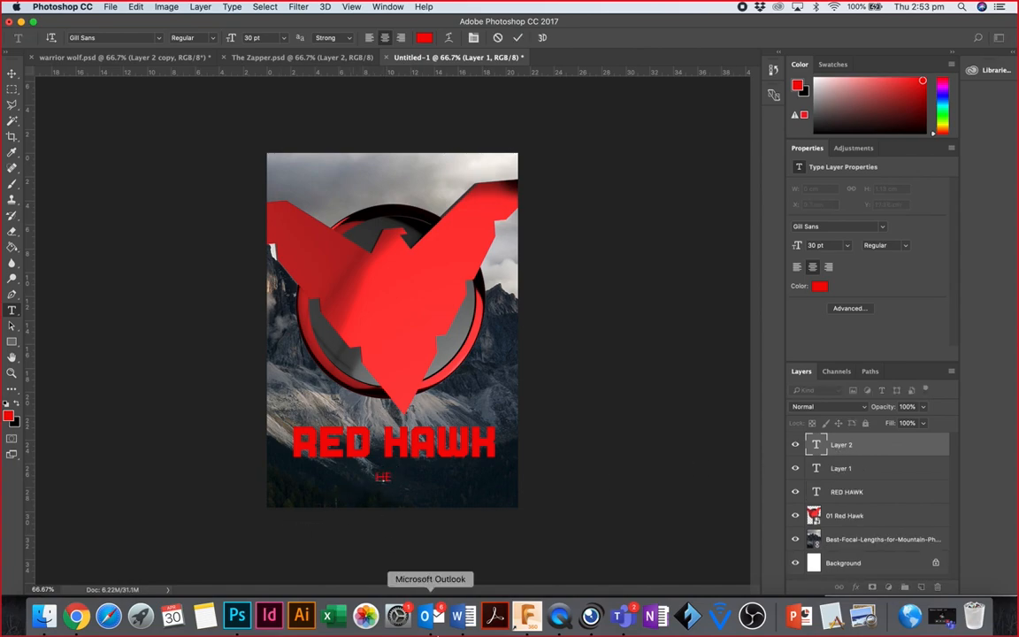
type("HE'LL PEAK YOUR EYES OUT")
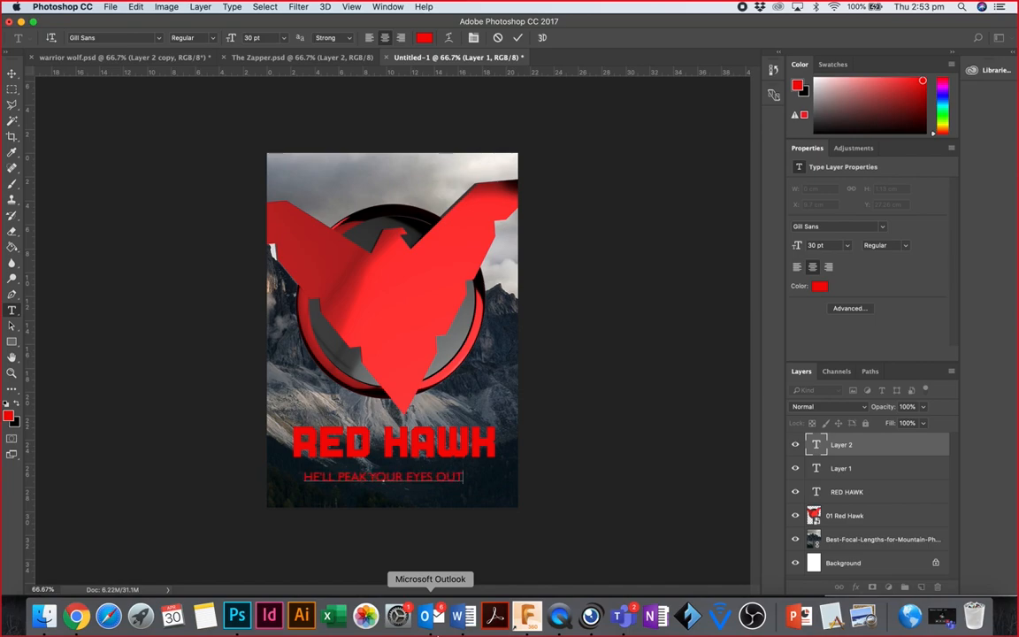
type("!")
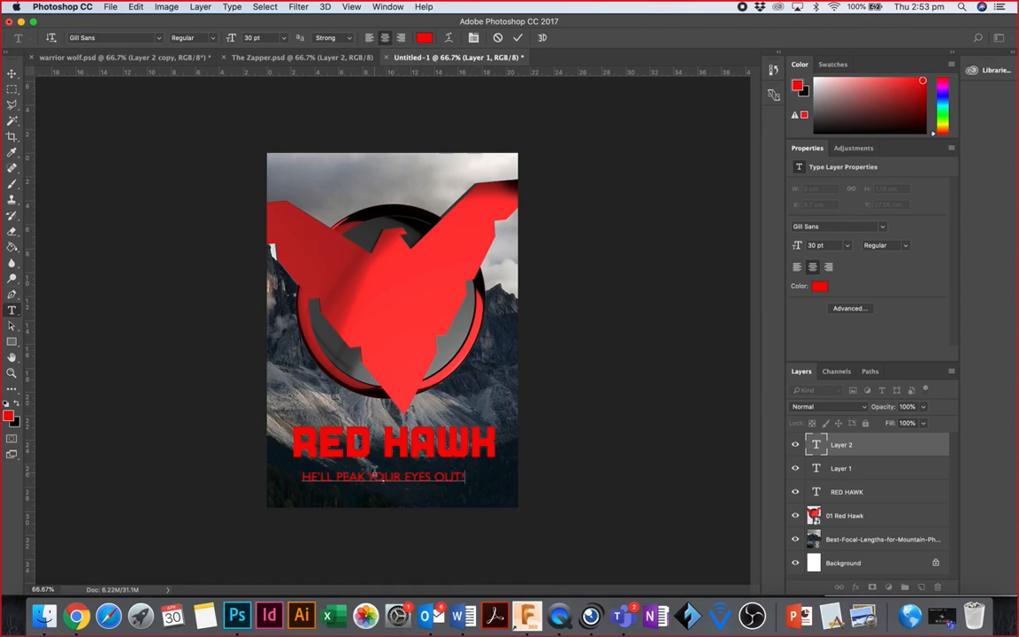
Step: Set the font size of the whole tagline to 16 pt
double_click(374, 476)
triple_click(375, 476)
left_click(282, 37)
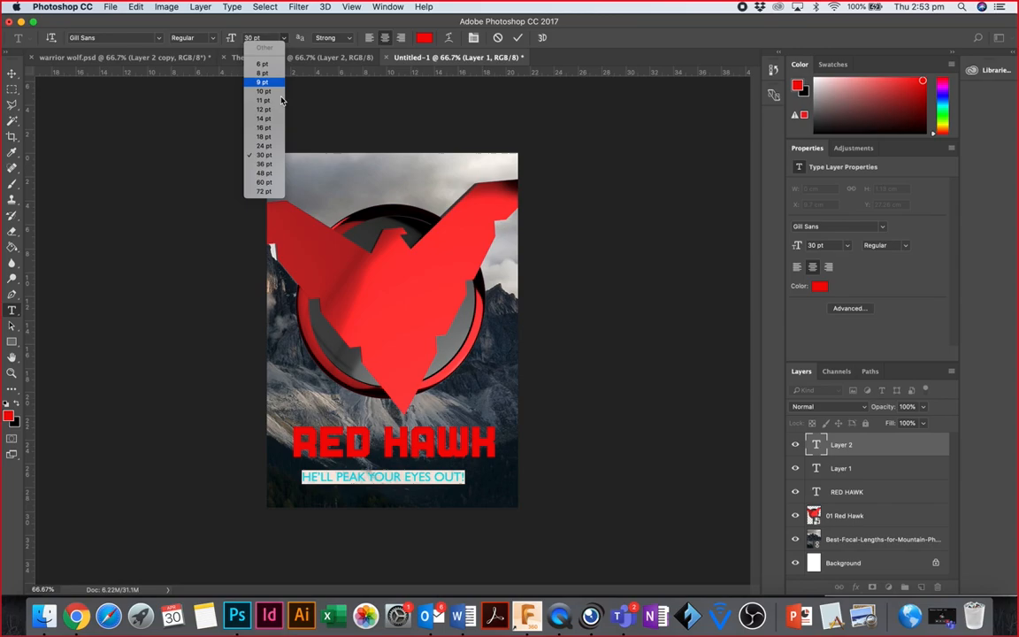
left_click(277, 128)
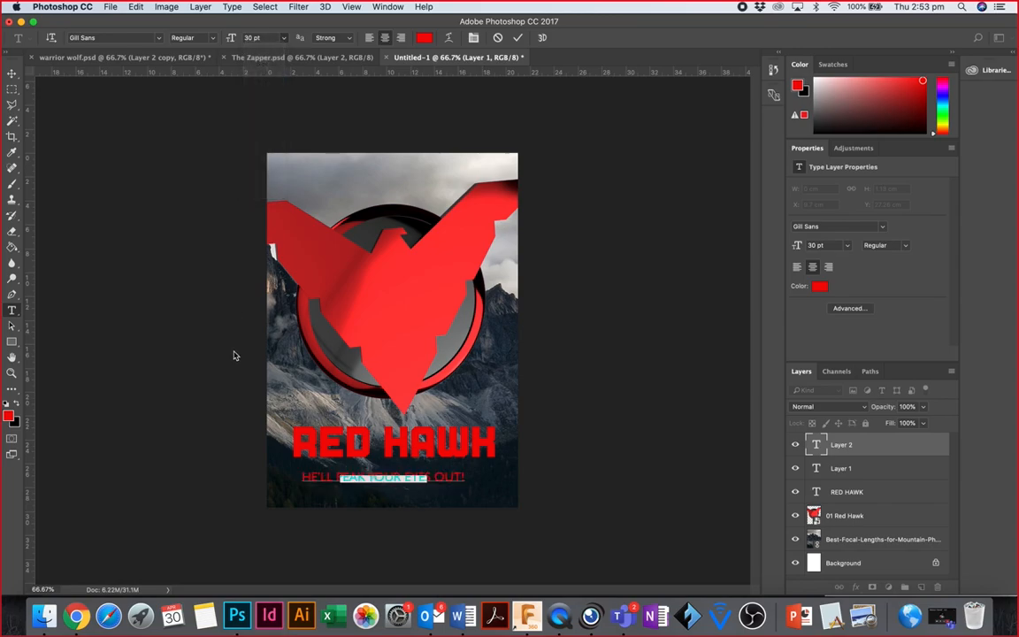
Step: Centre the tagline just beneath the RED HAWK title, at about X 7.0 cm and Y 26.4 cm, and delete the empty text layer Layer 1
left_click(11, 72)
key("super+t")
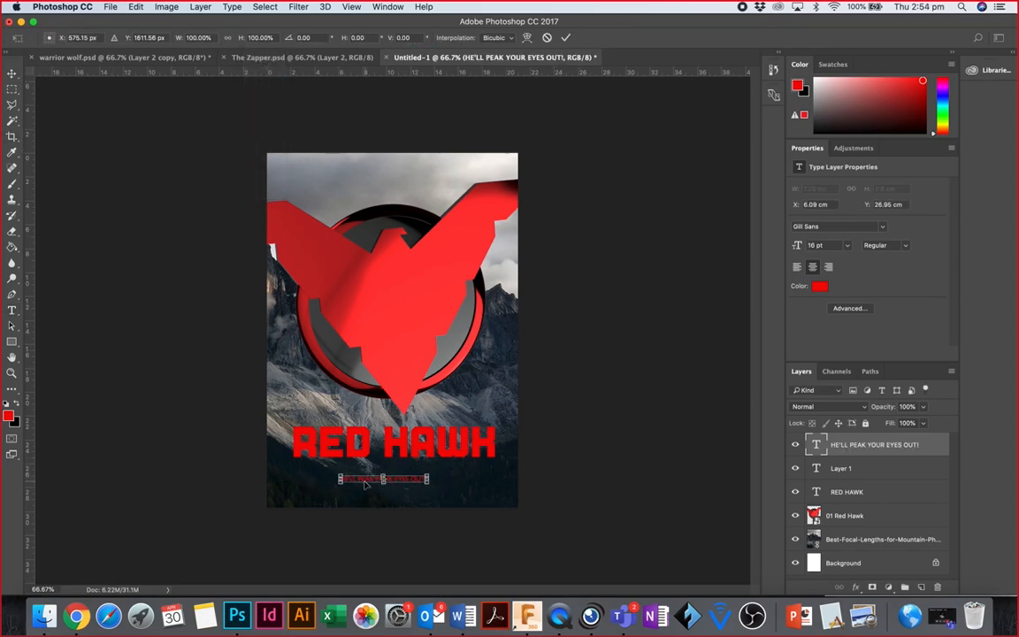
mouse_move(367, 481)
left_mouse_down()
mouse_move(372, 465)
mouse_move(381, 476)
left_mouse_up()
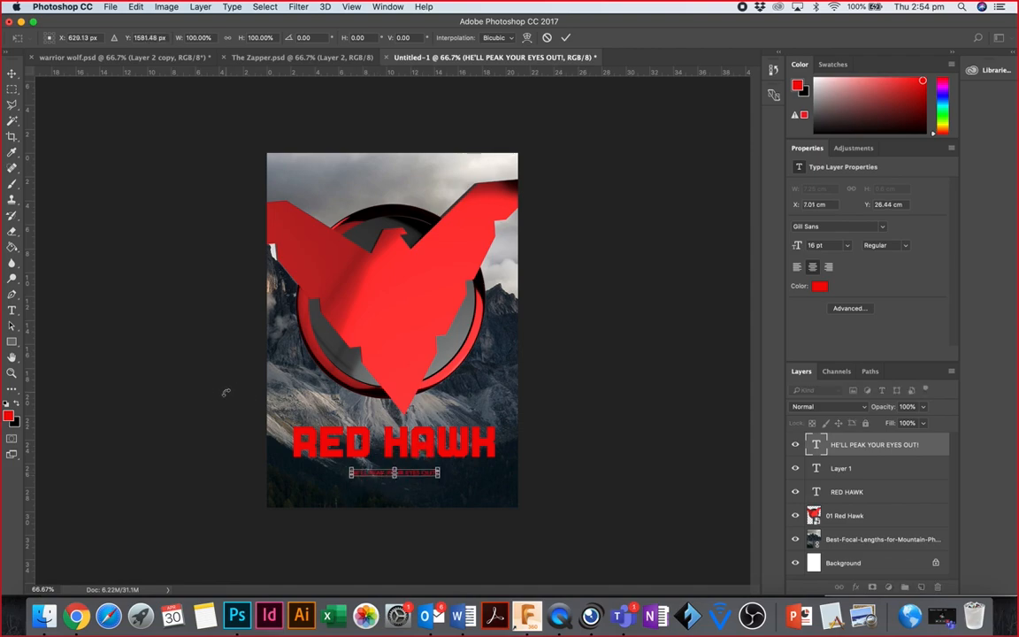
left_click(9, 74)
left_click(601, 212)
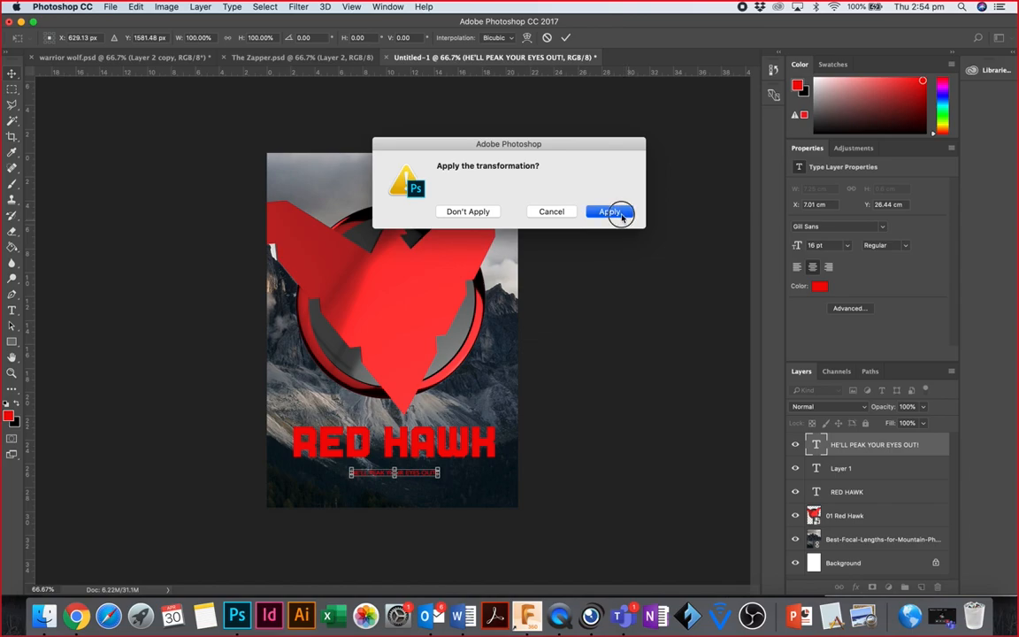
left_click(876, 468)
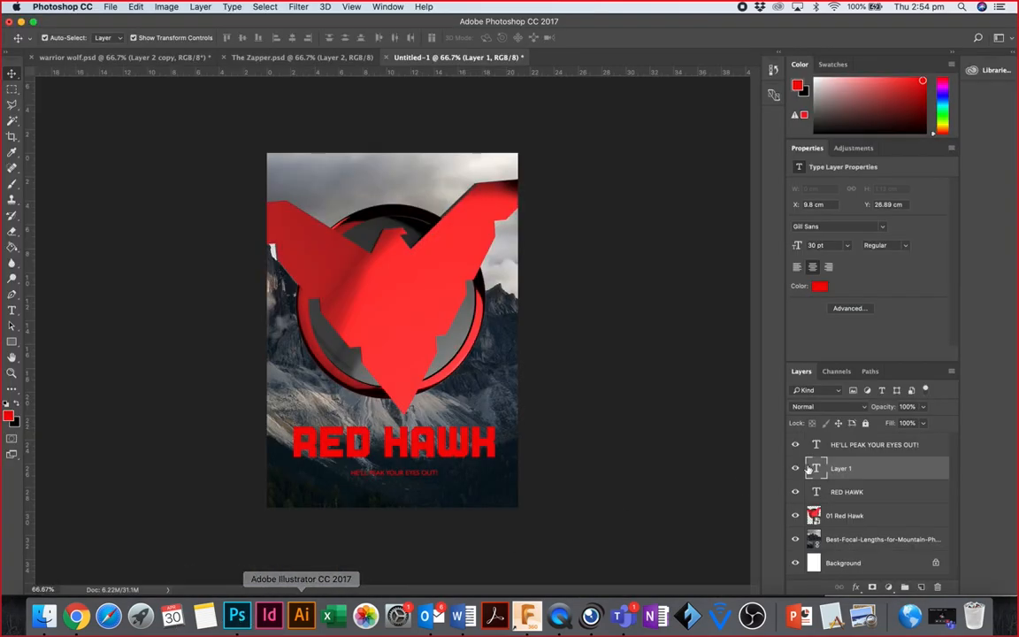
key("Delete")
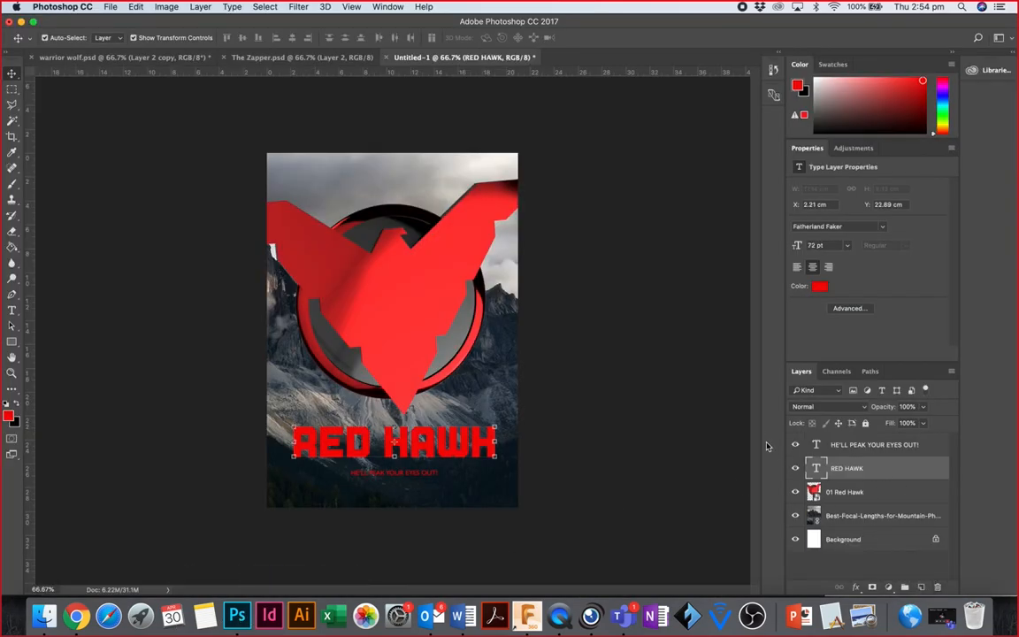
Step: Examine what each layer contributes by toggling the visibility of the hawk logo, mountain background and text layers off and on
left_click(795, 492)
left_click(795, 493)
left_click(795, 492)
left_click(795, 493)
left_click(795, 515)
left_click(795, 517)
left_click(795, 517)
left_click(795, 517)
left_click(796, 445)
left_click(796, 470)
left_click(795, 470)
left_click(795, 469)
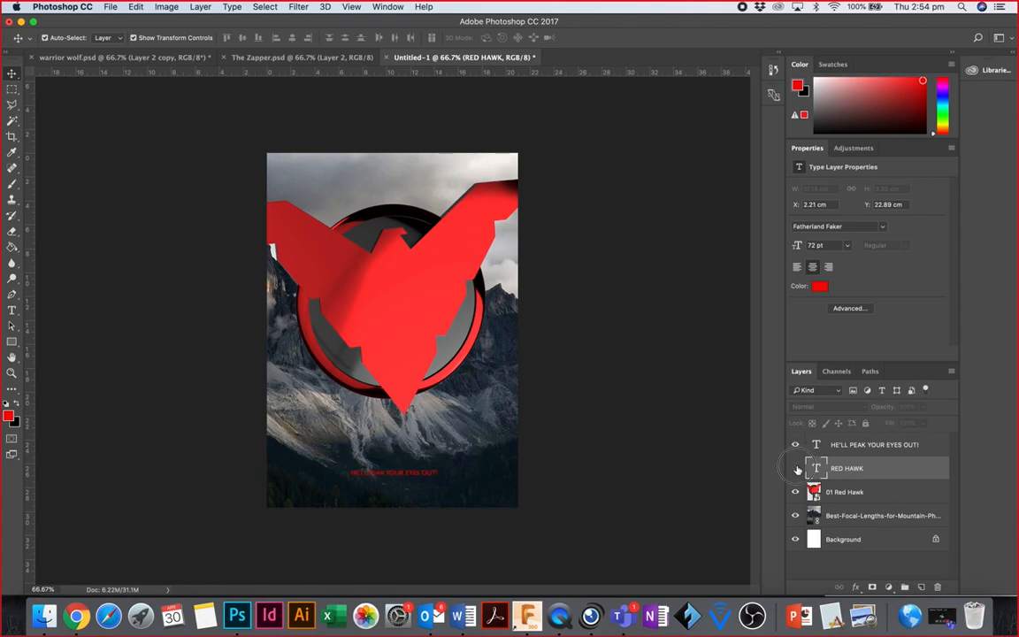
left_click(796, 469)
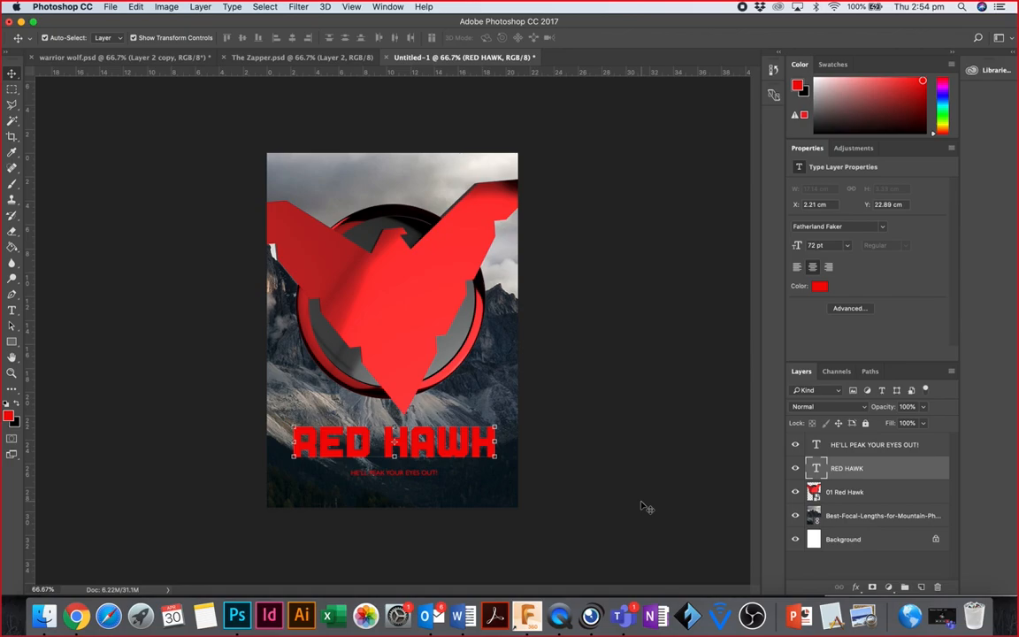
Step: Switch to Microsoft Teams to check the class's replies in the meeting chat, and bring up QuickTime Player's screen recording controls
left_click(623, 616)
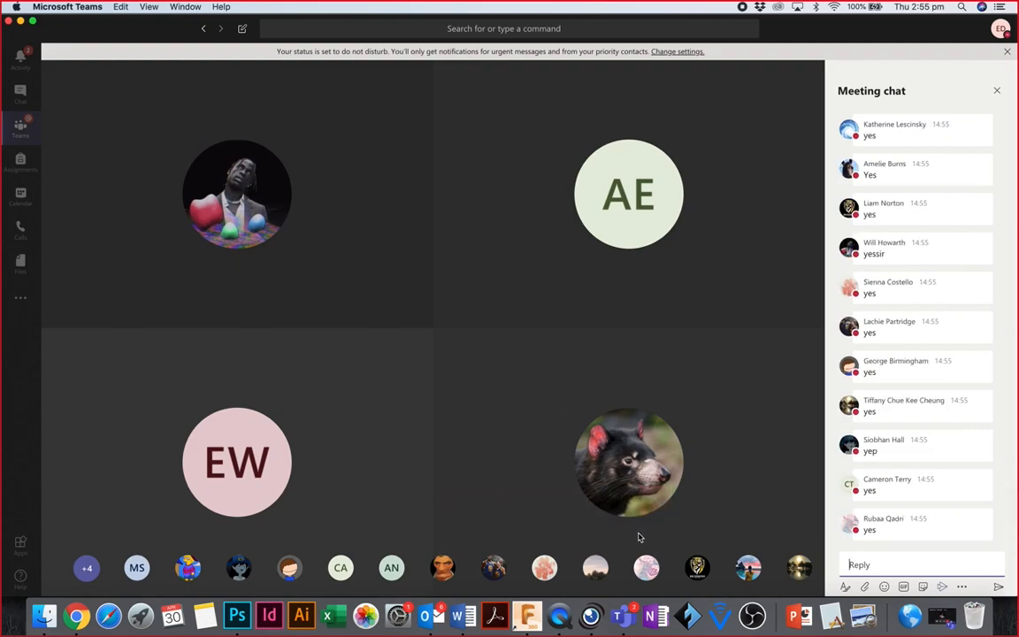
left_click(556, 627)
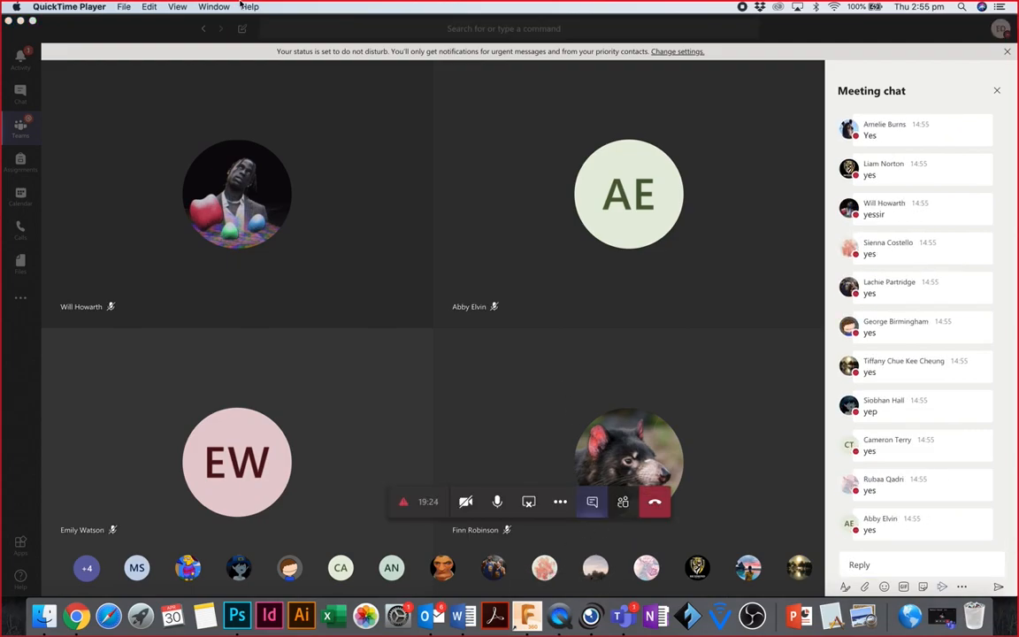
left_click(125, 6)
left_click(177, 43)
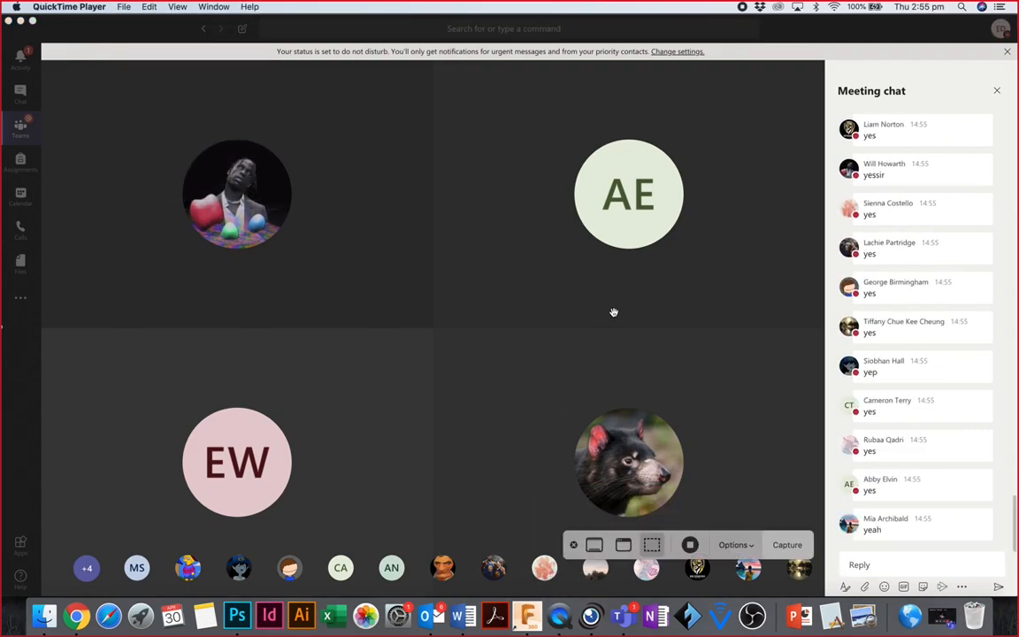